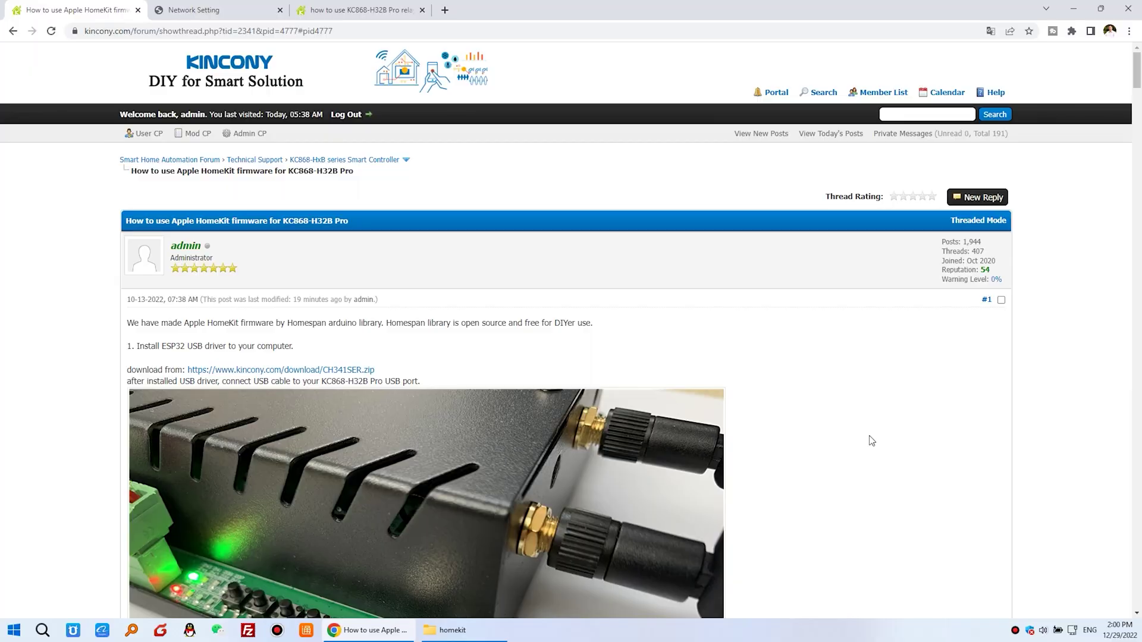
Highlight the tutorial's step 1 about installing the USB driver.
{"action": "scroll", "coordinate": [300, 348], "scroll_direction": "down", "scroll_amount": 1}
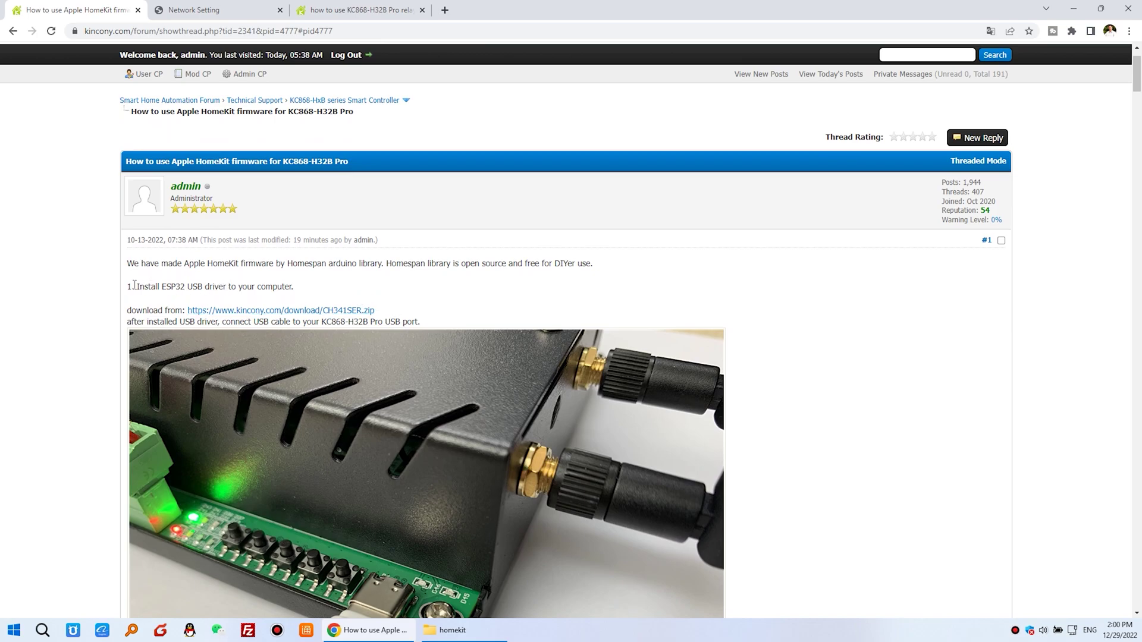
{"action": "left_click_drag", "start_coordinate": [134, 285], "coordinate": [291, 289]}
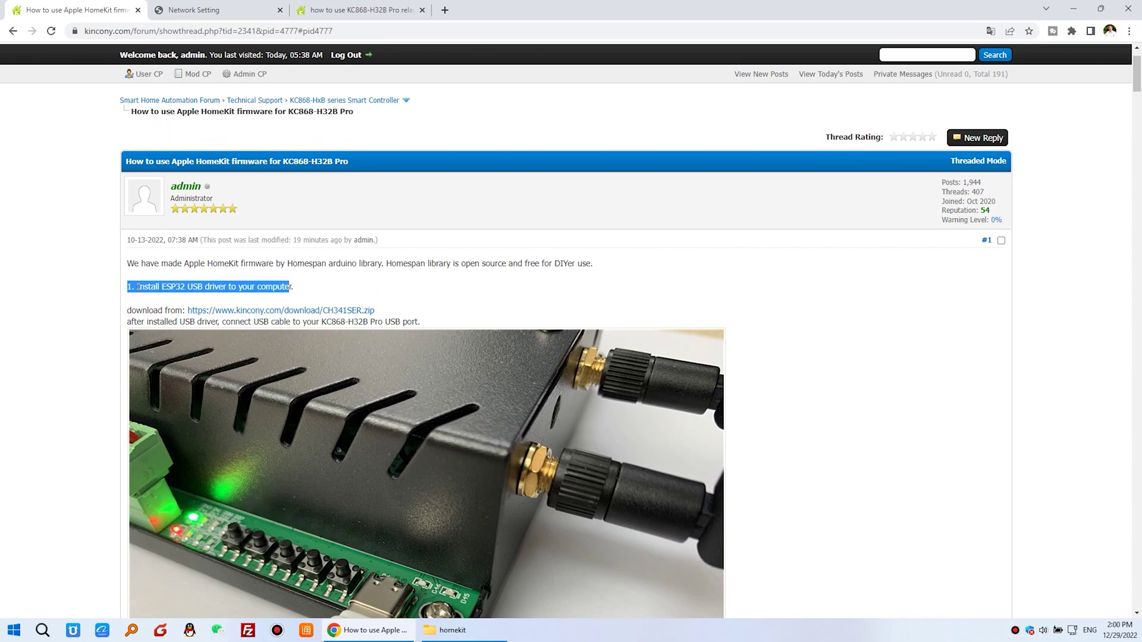
{"action": "left_click_drag", "start_coordinate": [188, 287], "coordinate": [252, 288]}
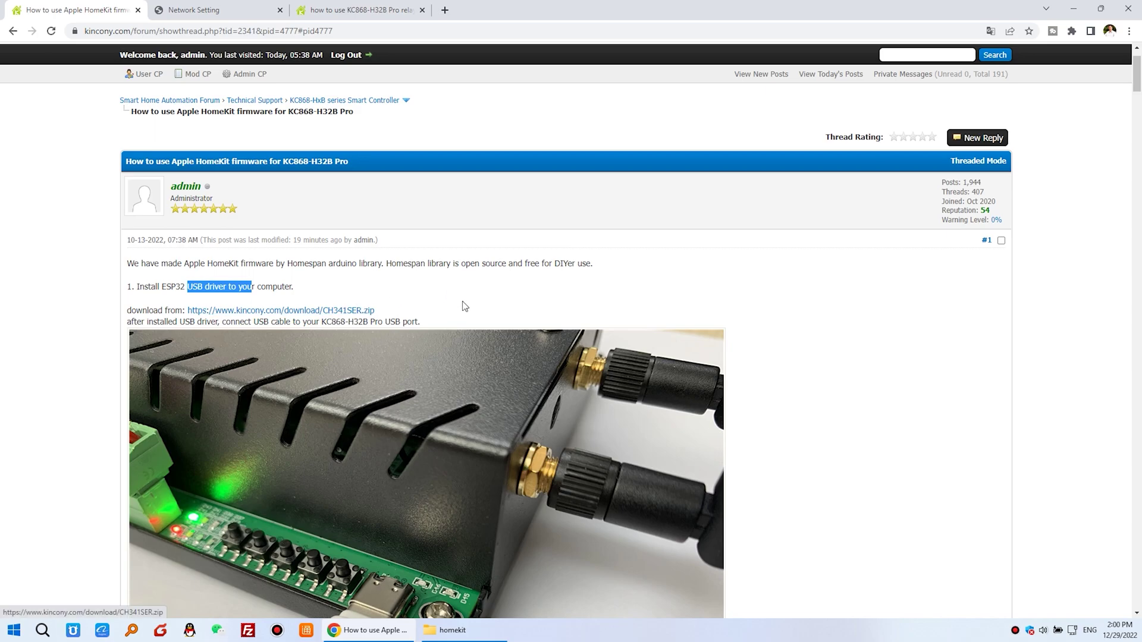
Read on down to the Device Manager COM port screenshot and the ESP32 development mode section.
{"action": "scroll", "coordinate": [460, 302], "scroll_direction": "down", "scroll_amount": 1}
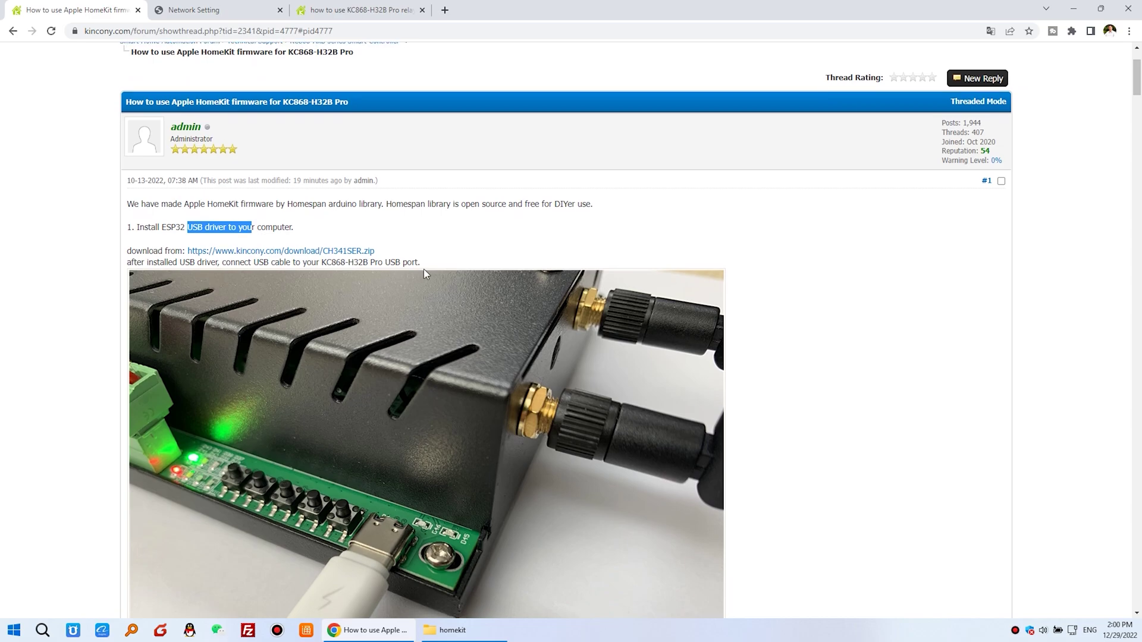
{"action": "scroll", "coordinate": [424, 266], "scroll_direction": "down", "scroll_amount": 2}
{"action": "scroll", "coordinate": [490, 338], "scroll_direction": "down", "scroll_amount": 2}
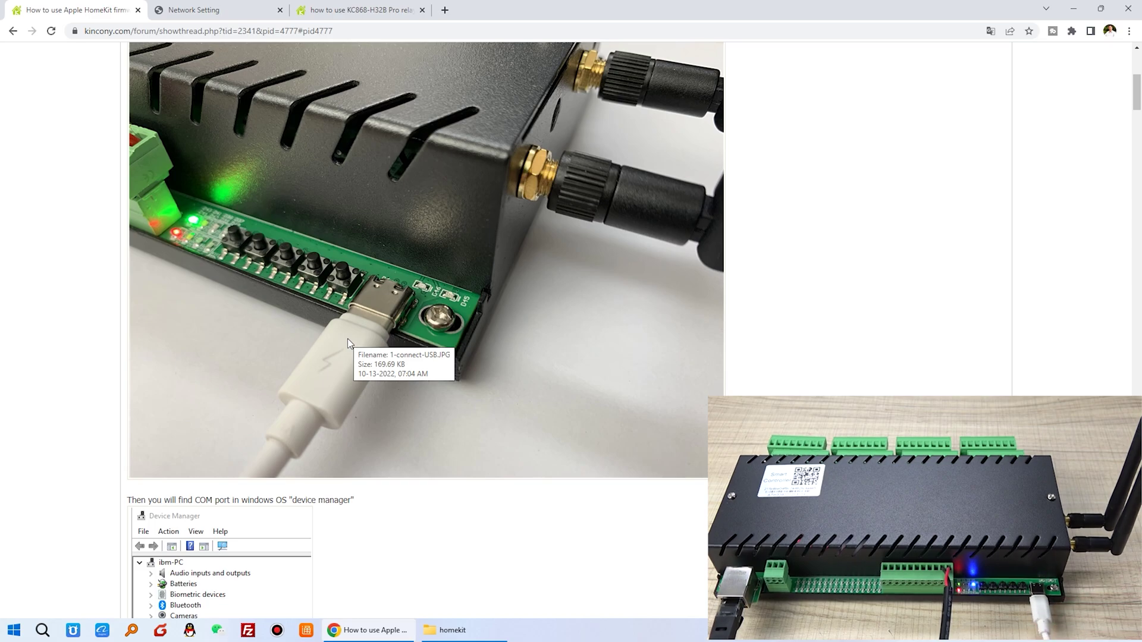
{"action": "scroll", "coordinate": [348, 338], "scroll_direction": "down", "scroll_amount": 2}
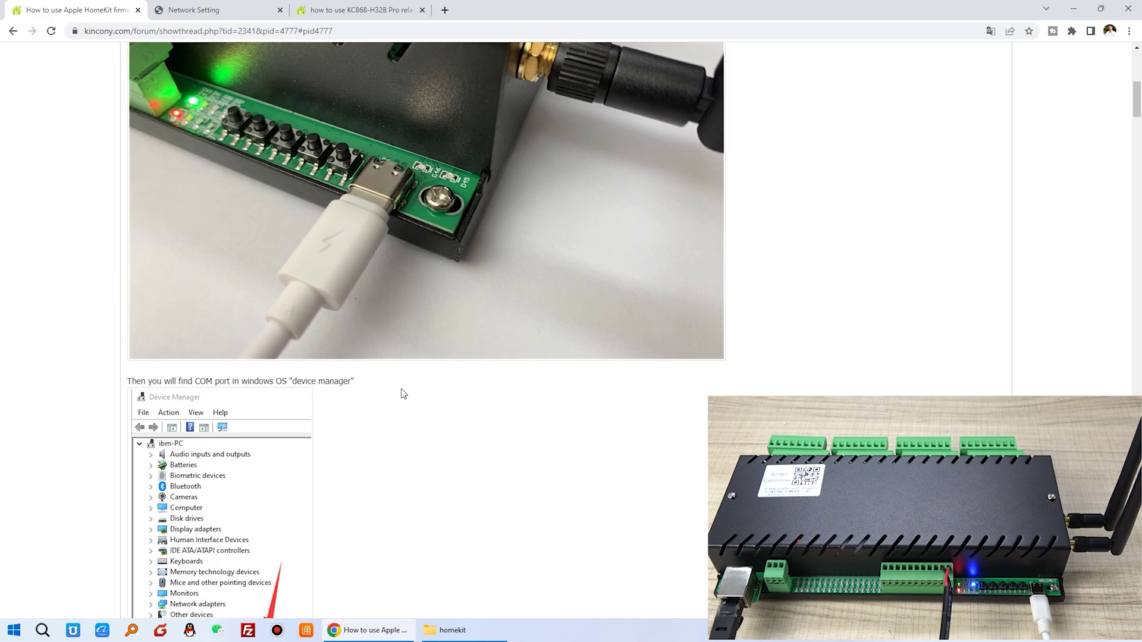
{"action": "scroll", "coordinate": [197, 288], "scroll_direction": "down", "scroll_amount": 2}
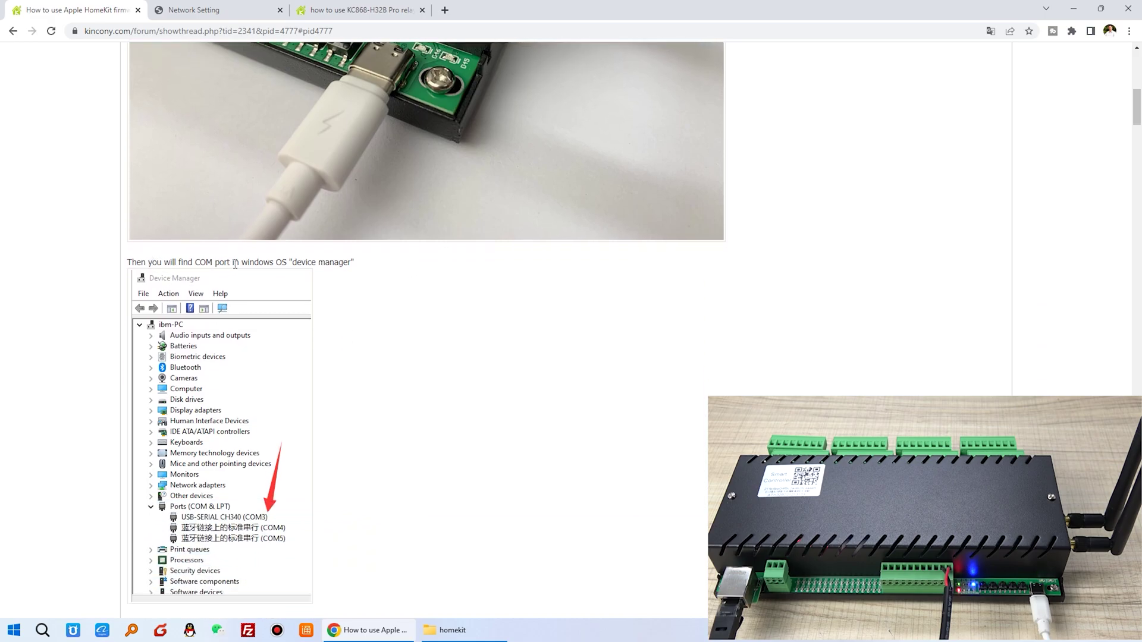
{"action": "left_click_drag", "start_coordinate": [293, 262], "coordinate": [356, 263]}
{"action": "scroll", "coordinate": [351, 280], "scroll_direction": "down", "scroll_amount": 2}
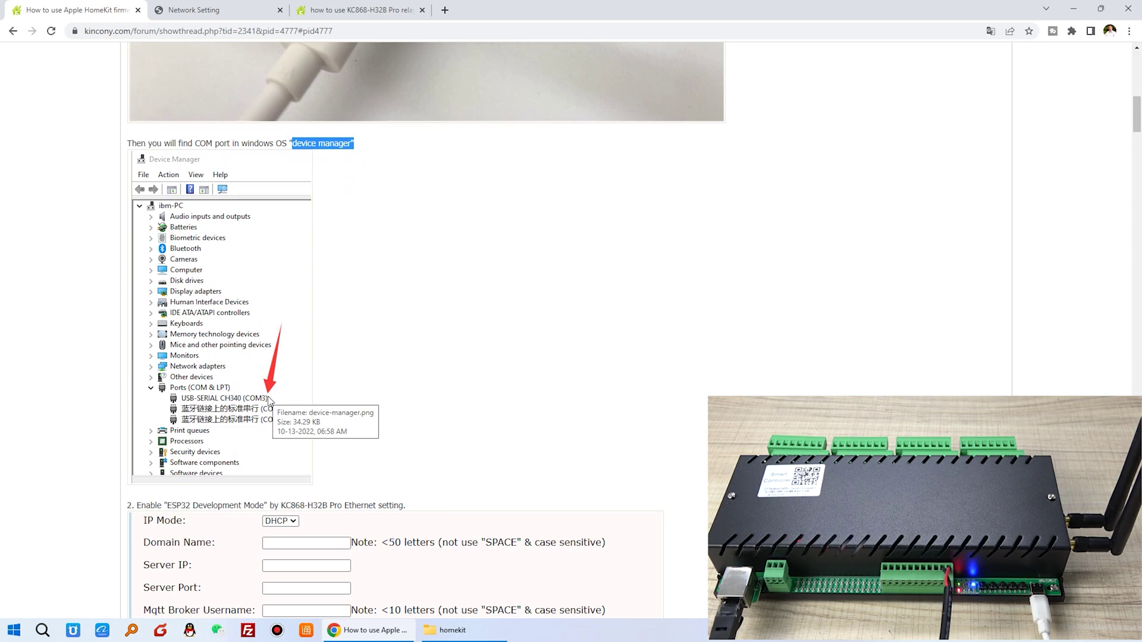
{"action": "scroll", "coordinate": [276, 399], "scroll_direction": "down", "scroll_amount": 1}
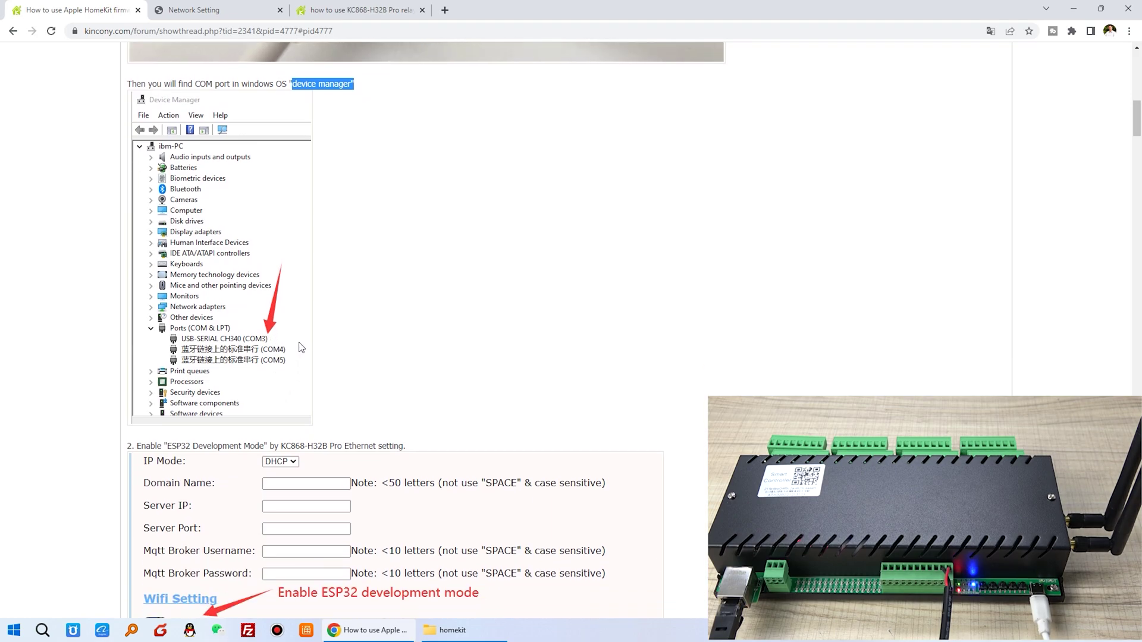
Check in Device Manager that Ports lists USB-SERIAL CH340 (COM3), then close it.
{"action": "left_click", "coordinate": [42, 630]}
{"action": "type", "text": "device Manager"}
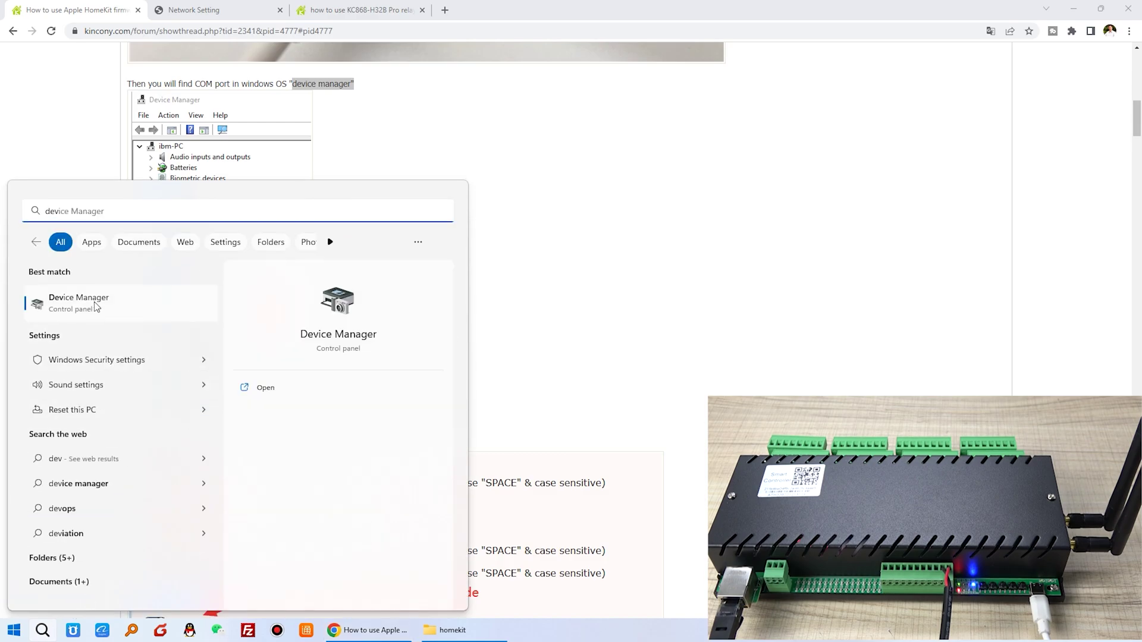
{"action": "left_click", "coordinate": [96, 305]}
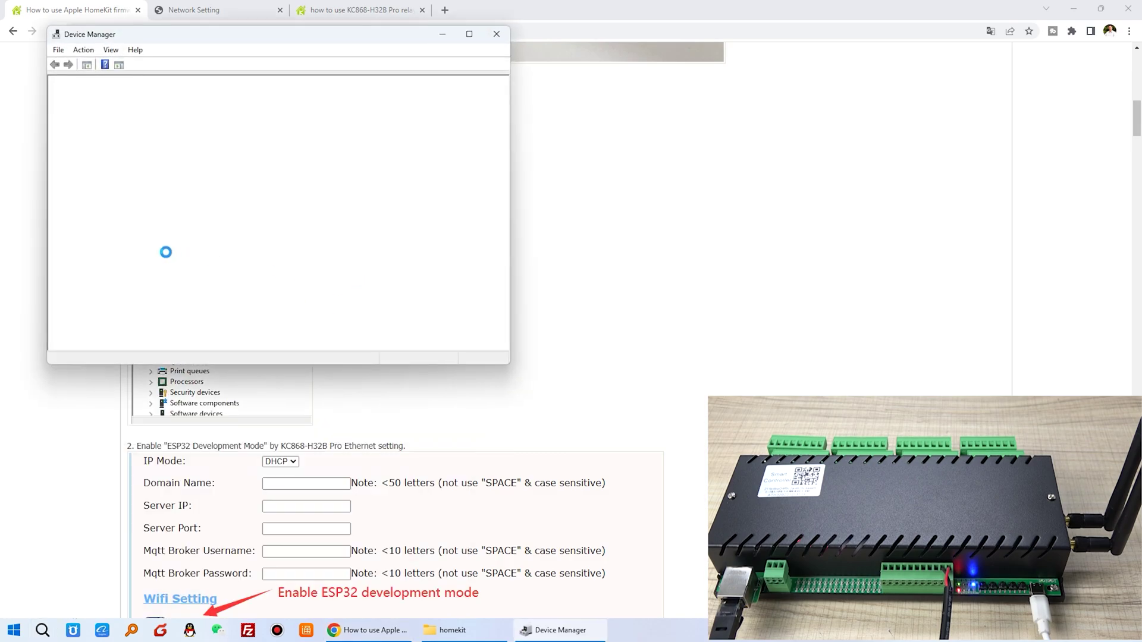
{"action": "left_click_drag", "start_coordinate": [237, 37], "coordinate": [543, 95]}
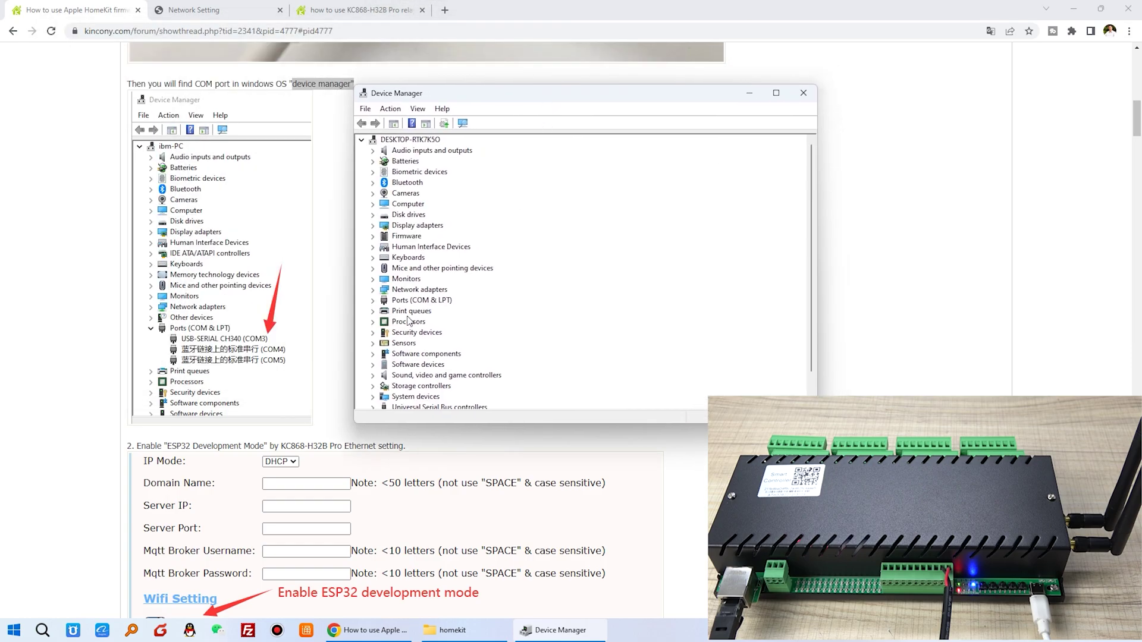
{"action": "left_click", "coordinate": [373, 300]}
{"action": "left_click", "coordinate": [422, 311]}
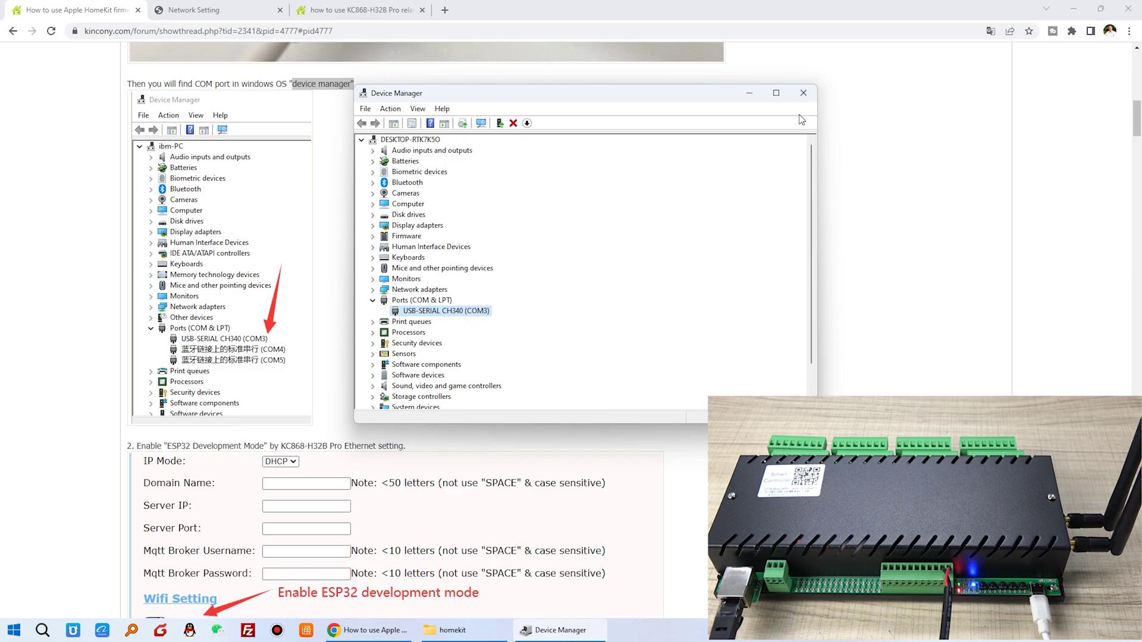
{"action": "left_click", "coordinate": [803, 93]}
Highlight the tutorial's step 2 heading about ESP32 Development Mode.
{"action": "scroll", "coordinate": [370, 343], "scroll_direction": "down", "scroll_amount": 2}
{"action": "scroll", "coordinate": [370, 343], "scroll_direction": "down", "scroll_amount": 2}
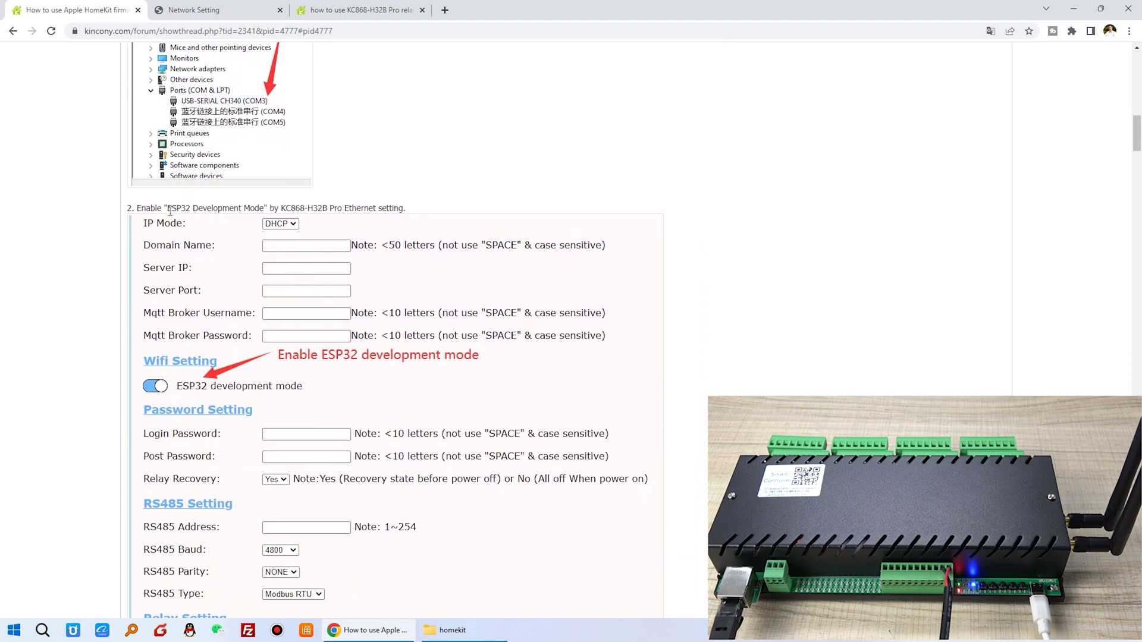
{"action": "left_click_drag", "start_coordinate": [169, 211], "coordinate": [409, 208]}
On the controller's Network Setting page, note the firmware version H32B_Pro_V1.14.
{"action": "left_click", "coordinate": [210, 5]}
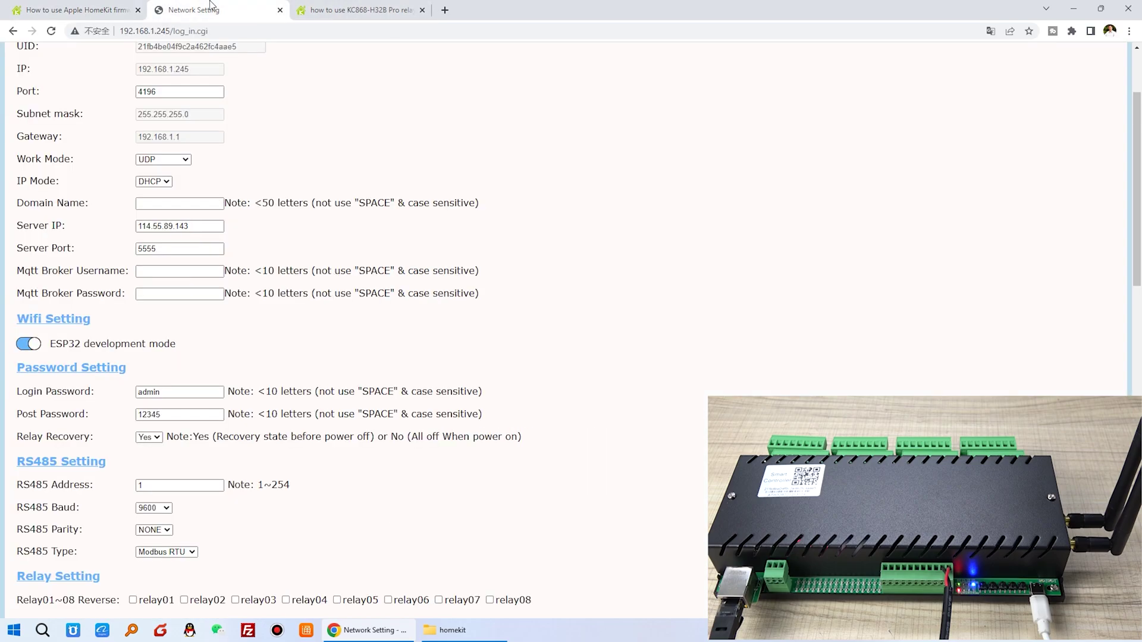
{"action": "scroll", "coordinate": [334, 206], "scroll_direction": "up", "scroll_amount": 2}
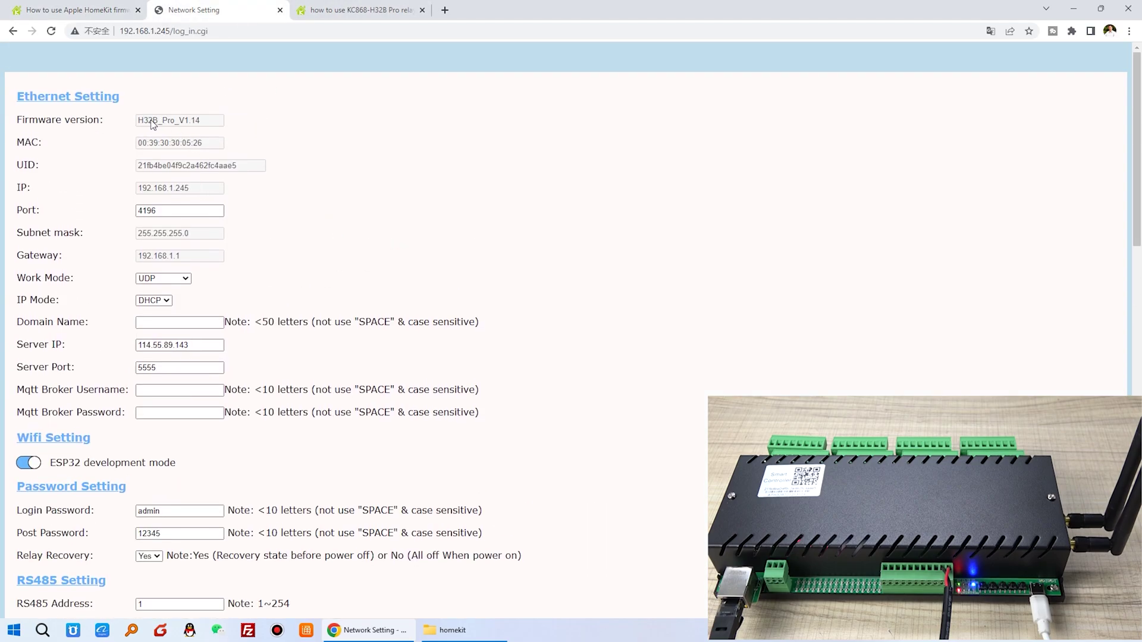
{"action": "left_click_drag", "start_coordinate": [179, 122], "coordinate": [101, 123]}
{"action": "left_click_drag", "start_coordinate": [206, 122], "coordinate": [126, 124]}
{"action": "left_click", "coordinate": [274, 129]}
Toggle ESP32 development mode off and back on, then save so the module reboots.
{"action": "scroll", "coordinate": [247, 201], "scroll_direction": "down", "scroll_amount": 2}
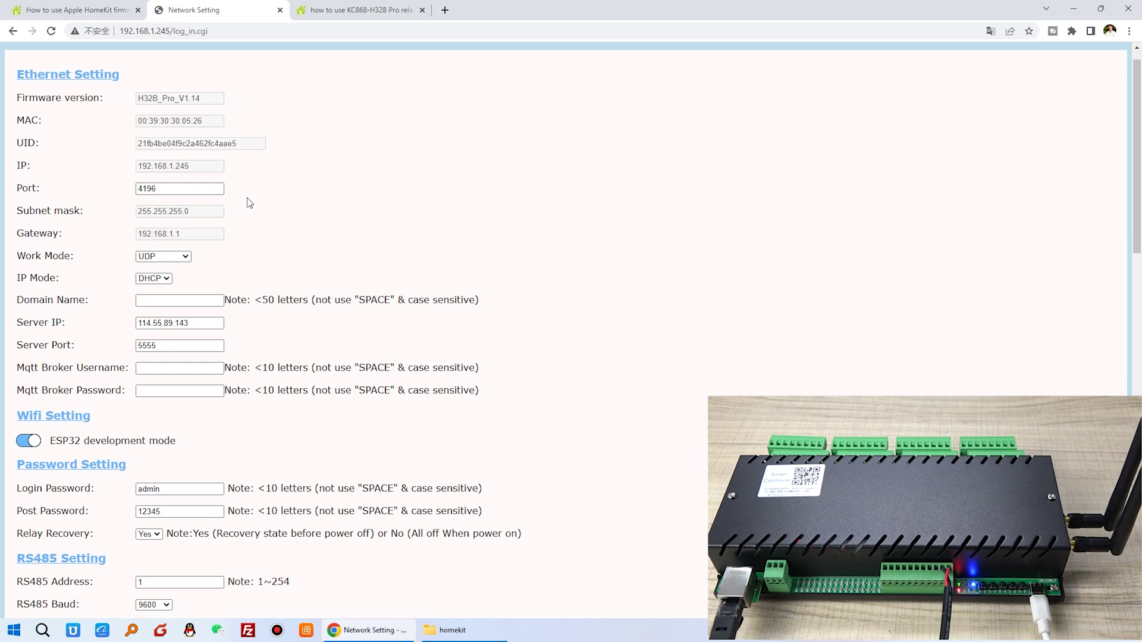
{"action": "left_click_drag", "start_coordinate": [55, 348], "coordinate": [181, 347]}
{"action": "left_click", "coordinate": [60, 350]}
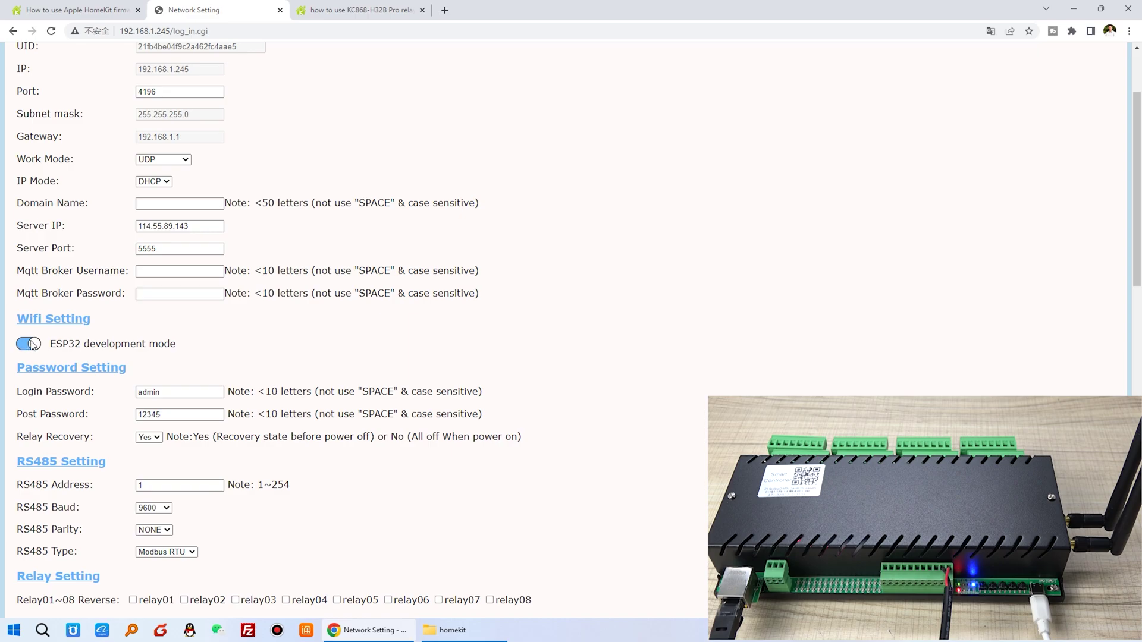
{"action": "left_click", "coordinate": [32, 345]}
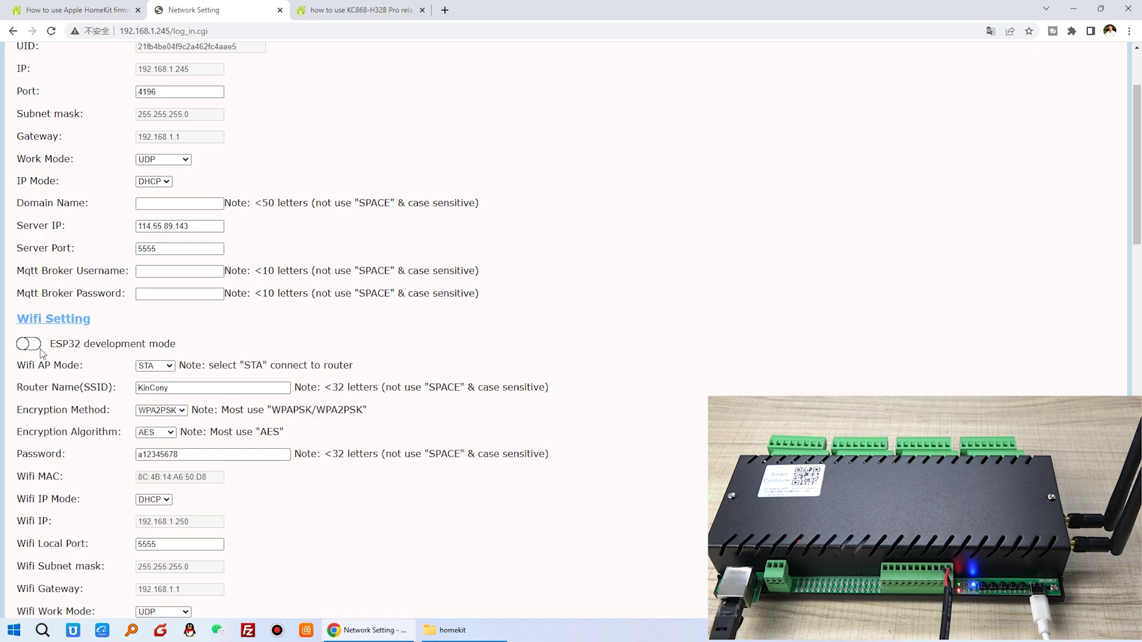
{"action": "scroll", "coordinate": [55, 354], "scroll_direction": "down", "scroll_amount": 2}
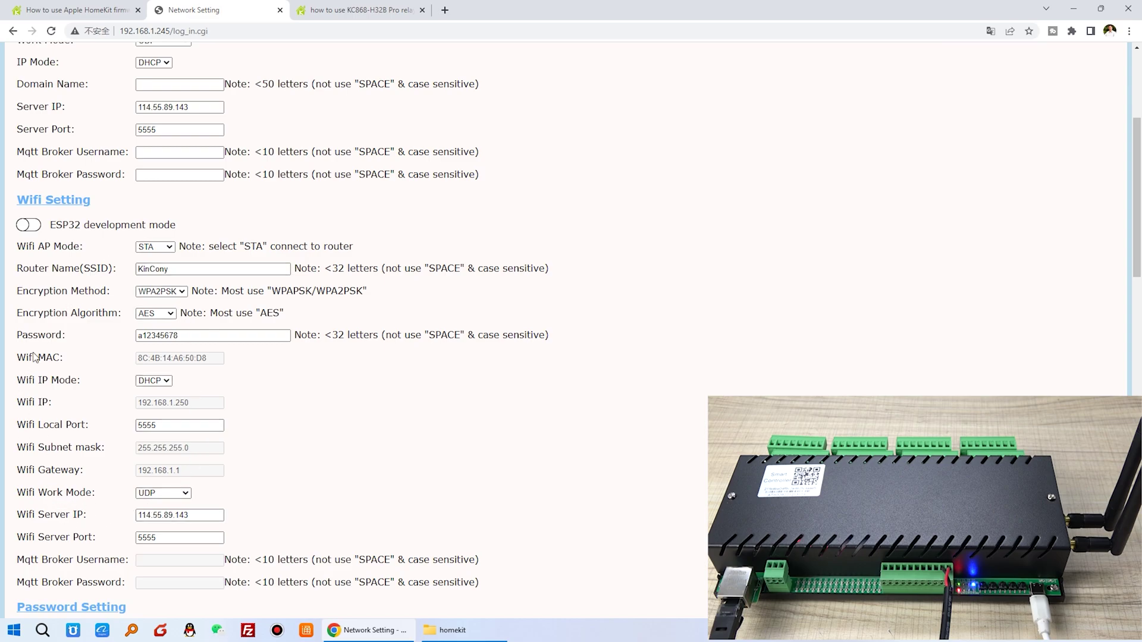
{"action": "left_click", "coordinate": [34, 227]}
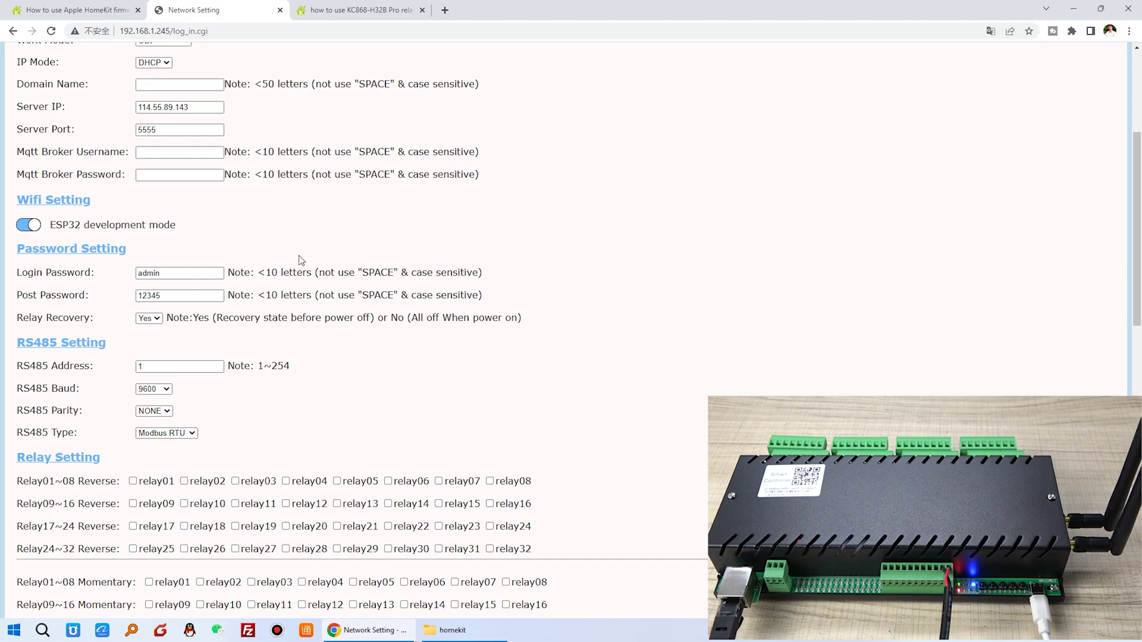
{"action": "scroll", "coordinate": [300, 255], "scroll_direction": "down", "scroll_amount": 15}
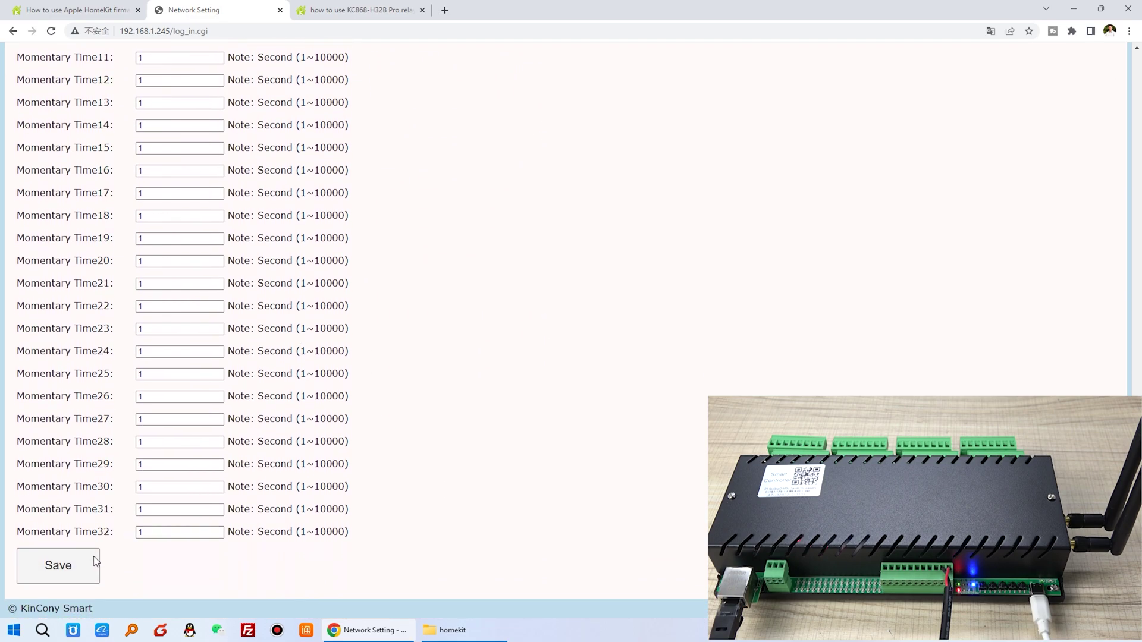
{"action": "left_click", "coordinate": [95, 562]}
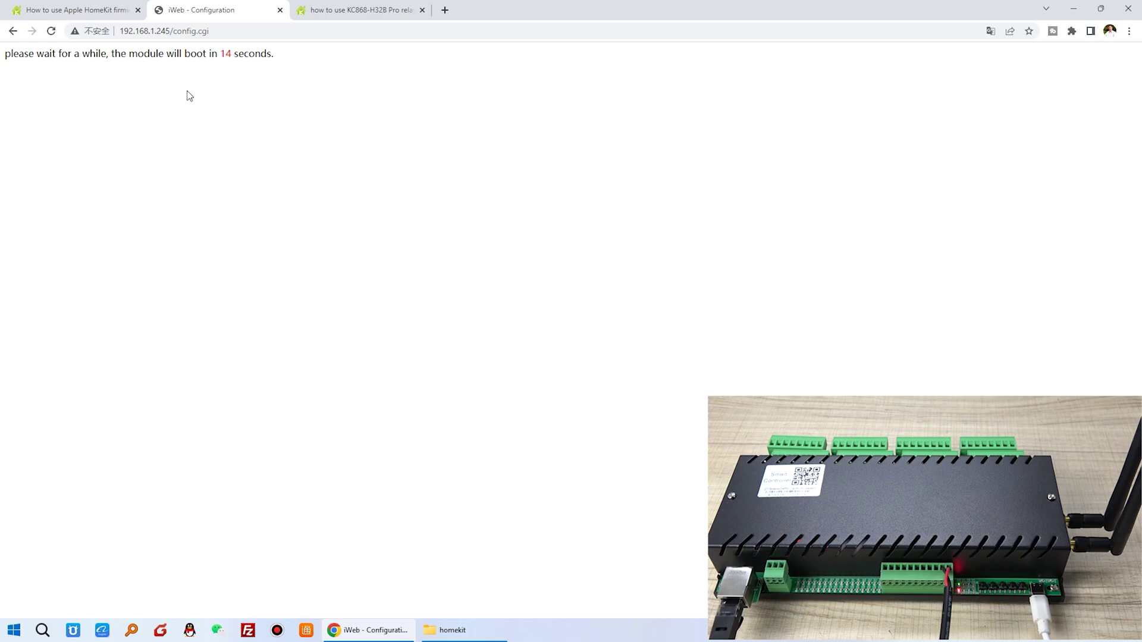
Scroll the tutorial to step 3's ESP Tool and HomeSpan firmware download links and screenshots.
{"action": "left_click", "coordinate": [94, 15]}
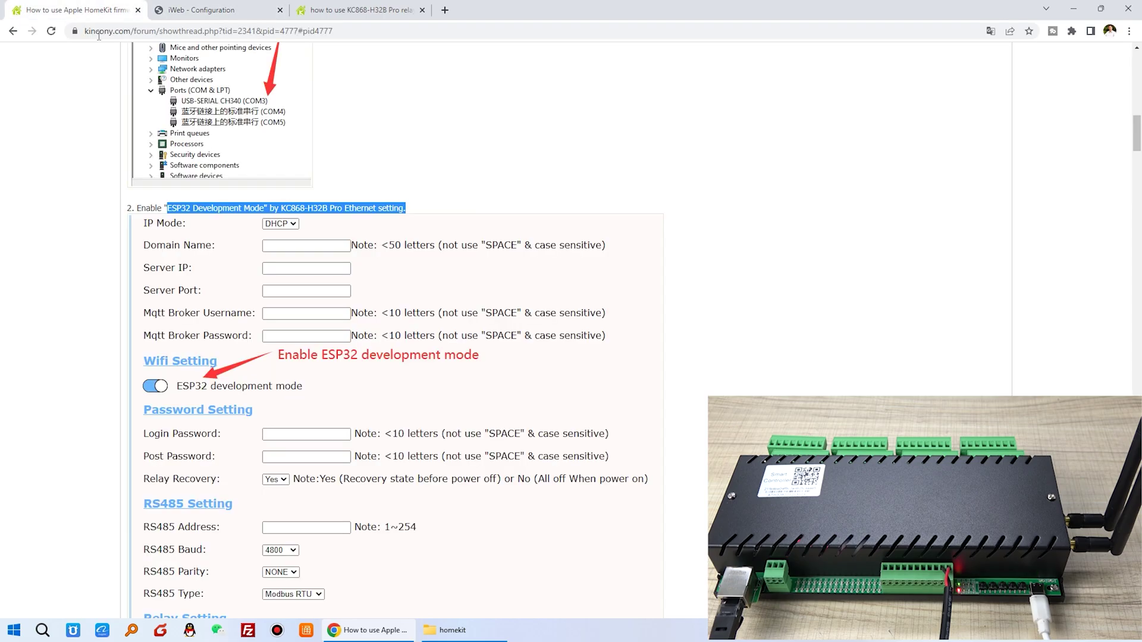
{"action": "scroll", "coordinate": [373, 378], "scroll_direction": "down", "scroll_amount": 1}
{"action": "scroll", "coordinate": [373, 378], "scroll_direction": "down", "scroll_amount": 7}
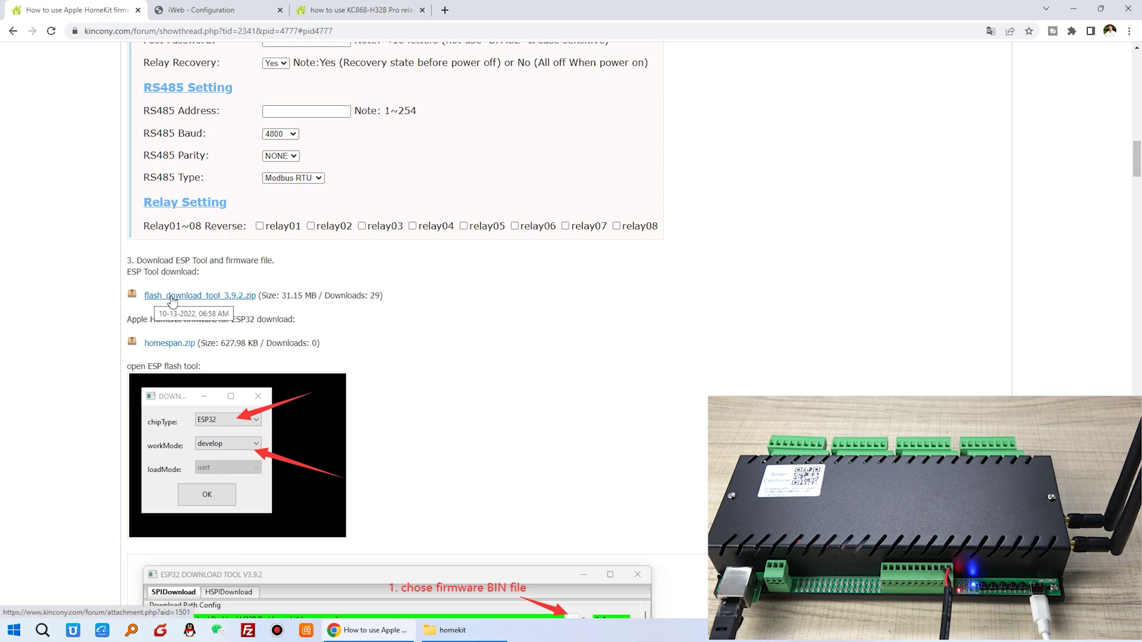
{"action": "scroll", "coordinate": [172, 297], "scroll_direction": "down", "scroll_amount": 1}
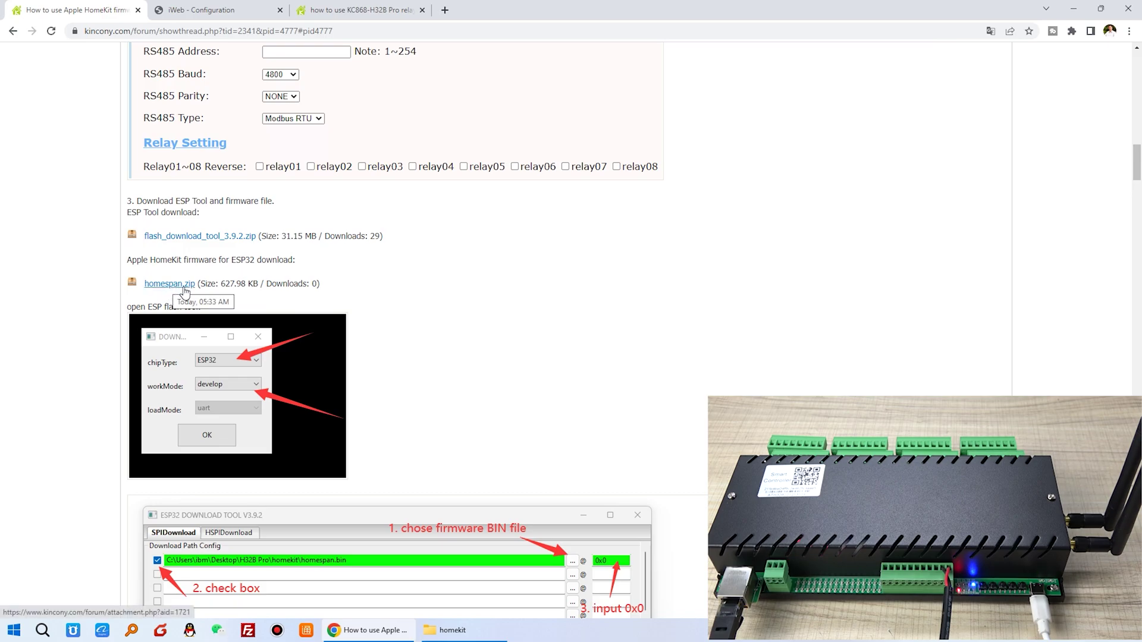
{"action": "scroll", "coordinate": [292, 339], "scroll_direction": "down", "scroll_amount": 3}
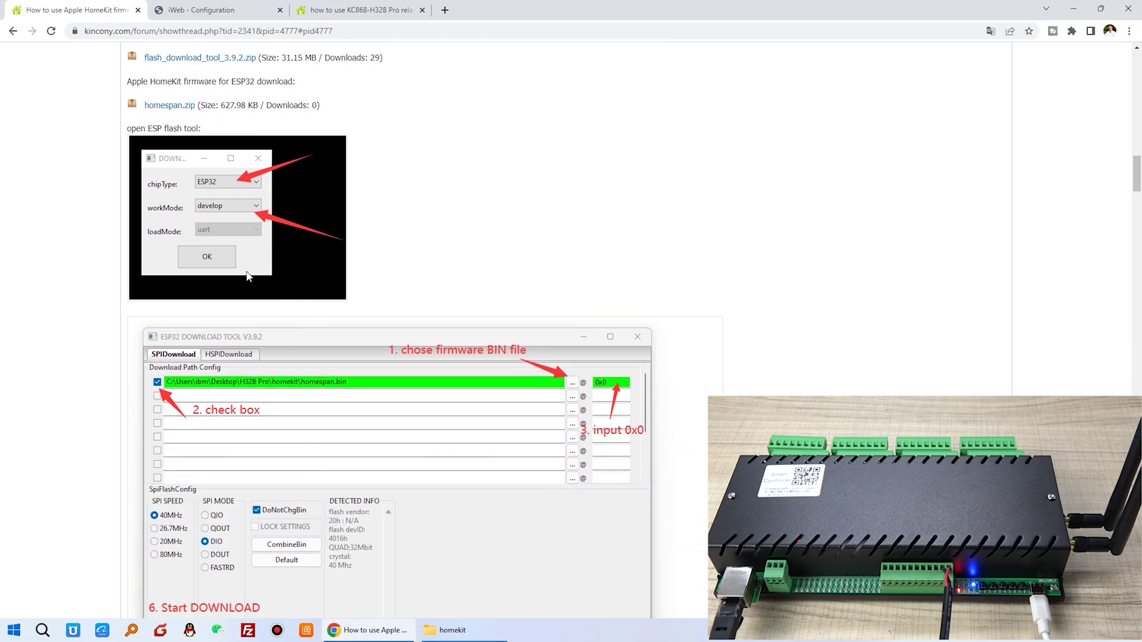
{"action": "scroll", "coordinate": [237, 190], "scroll_direction": "up", "scroll_amount": 2}
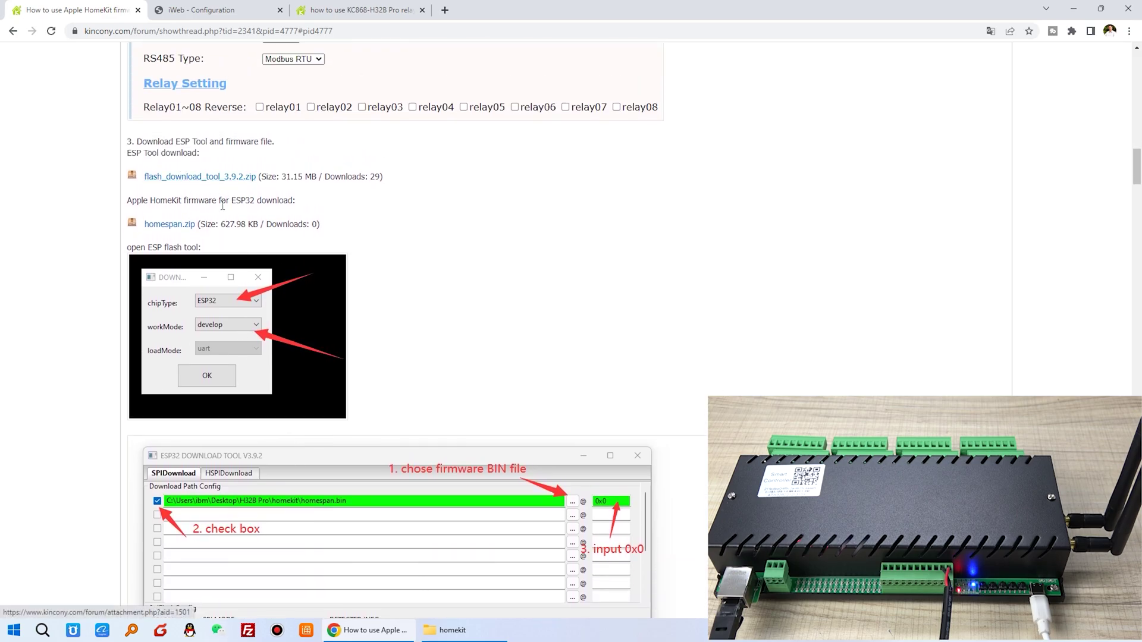
{"action": "left_click", "coordinate": [465, 634]}
Place the homekit folder beside the guide and locate the extracted flash tool folder and homespan.bin.
{"action": "double_click", "coordinate": [555, 6]}
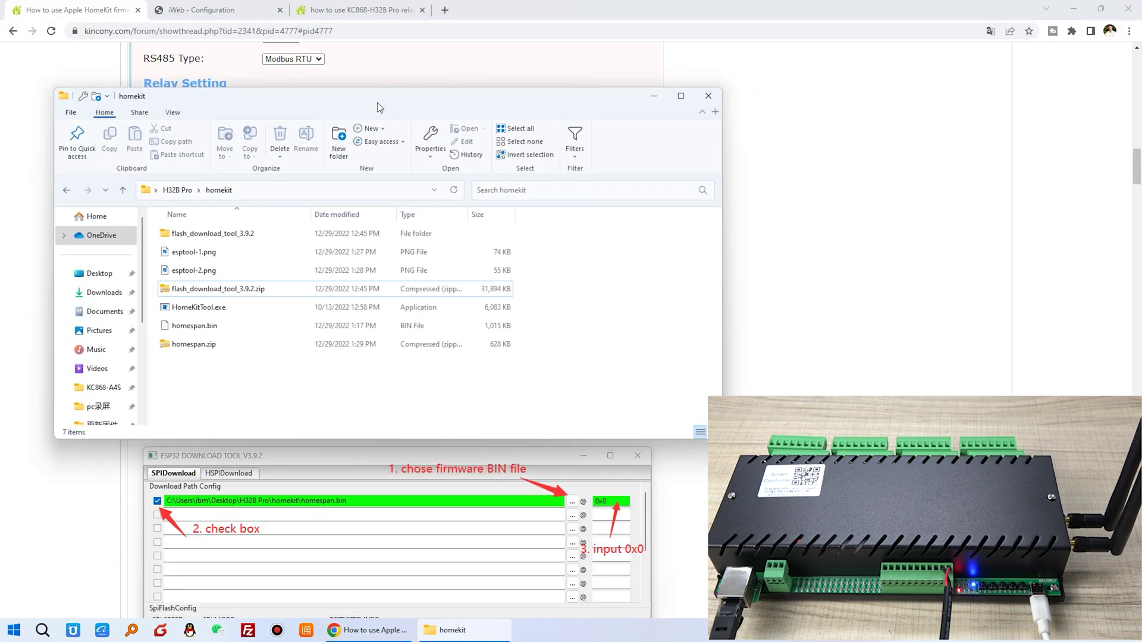
{"action": "left_click_drag", "start_coordinate": [379, 107], "coordinate": [704, 104]}
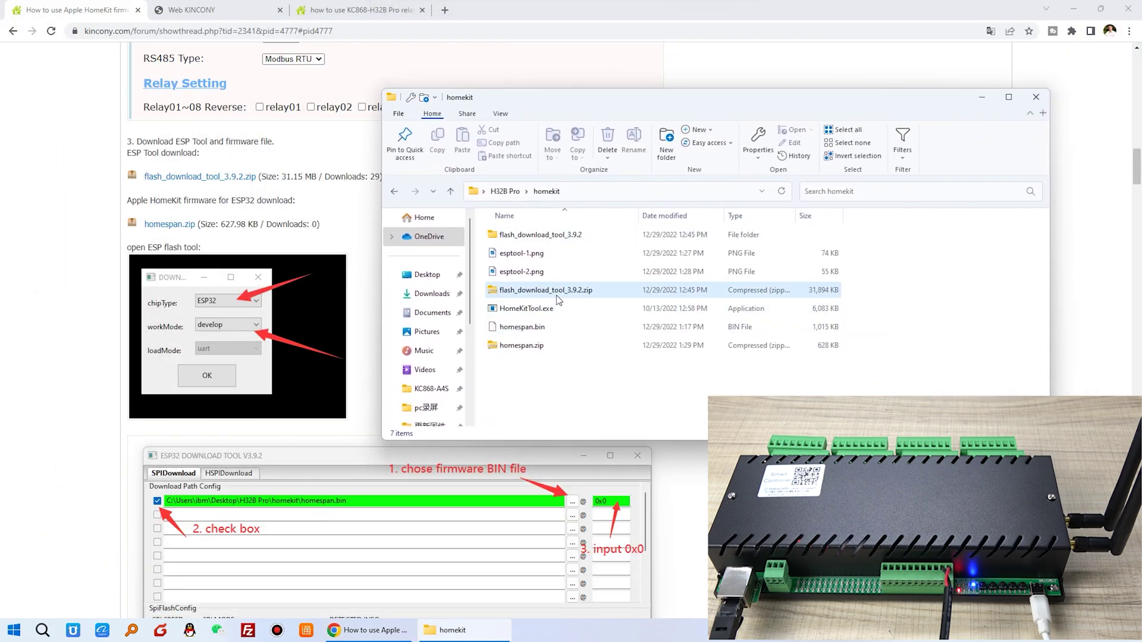
{"action": "left_click", "coordinate": [577, 291]}
{"action": "left_click", "coordinate": [521, 351]}
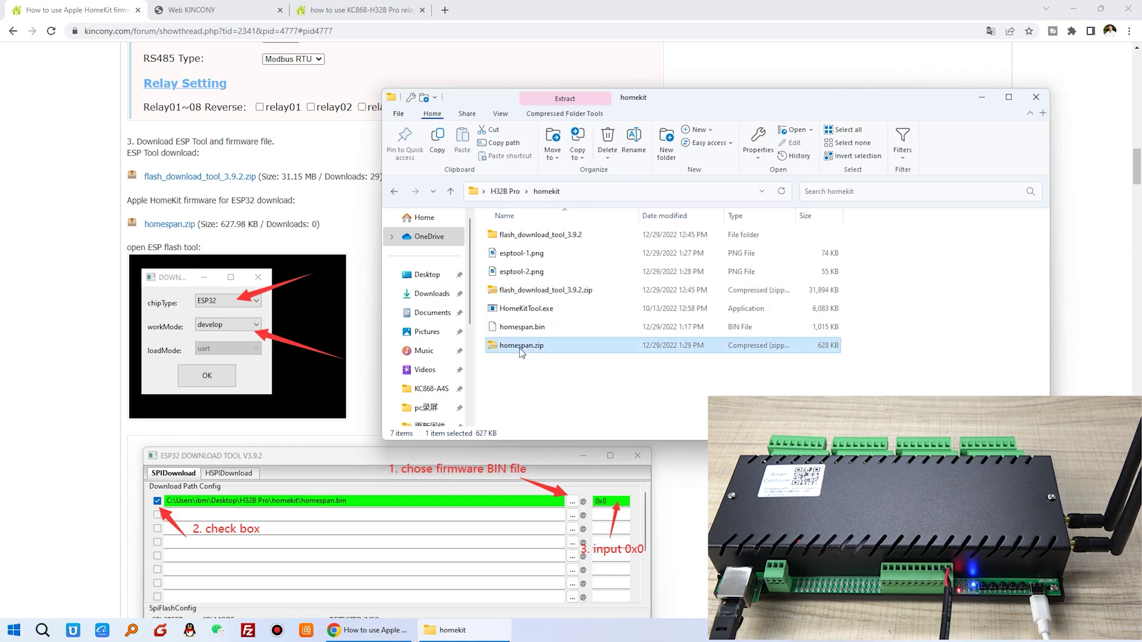
{"action": "left_click", "coordinate": [558, 297]}
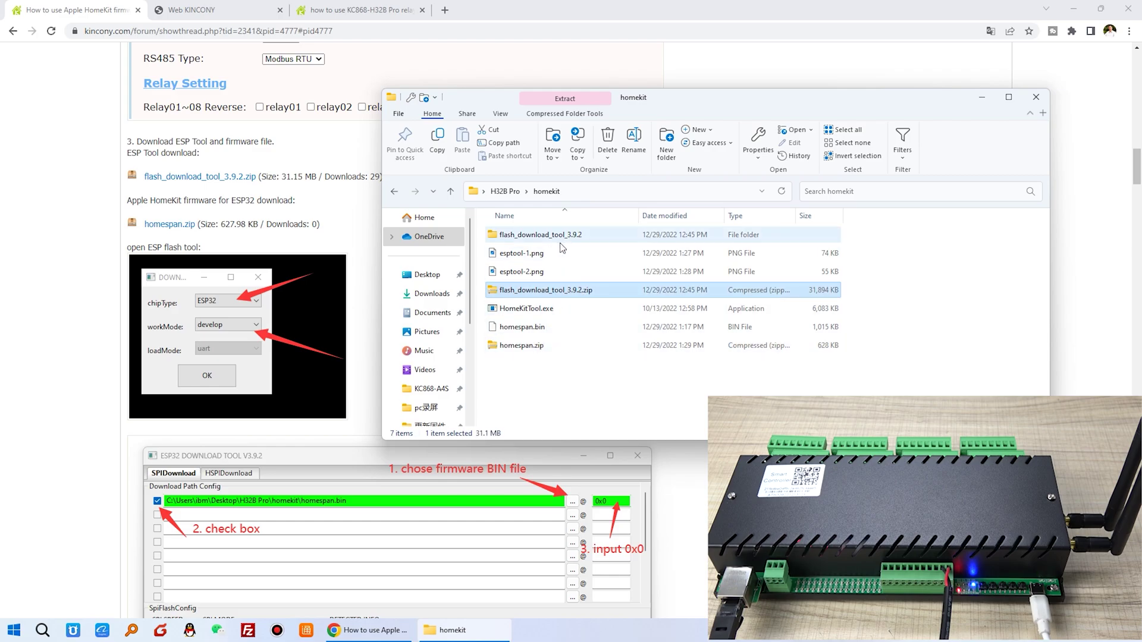
{"action": "left_click", "coordinate": [544, 236]}
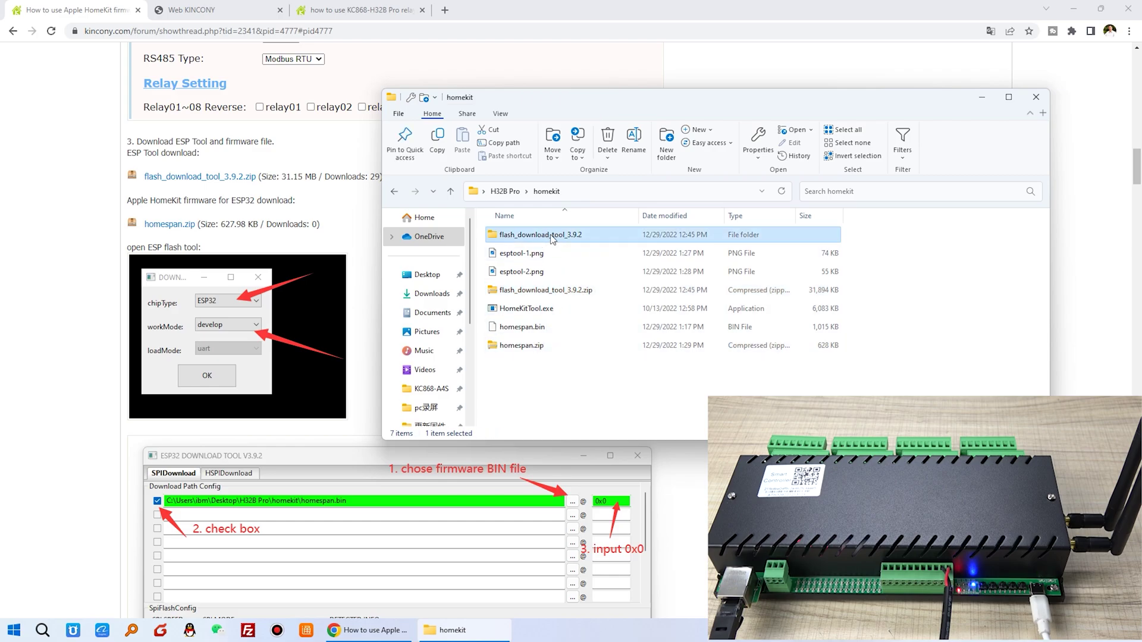
{"action": "left_click", "coordinate": [530, 342]}
{"action": "left_click", "coordinate": [528, 326]}
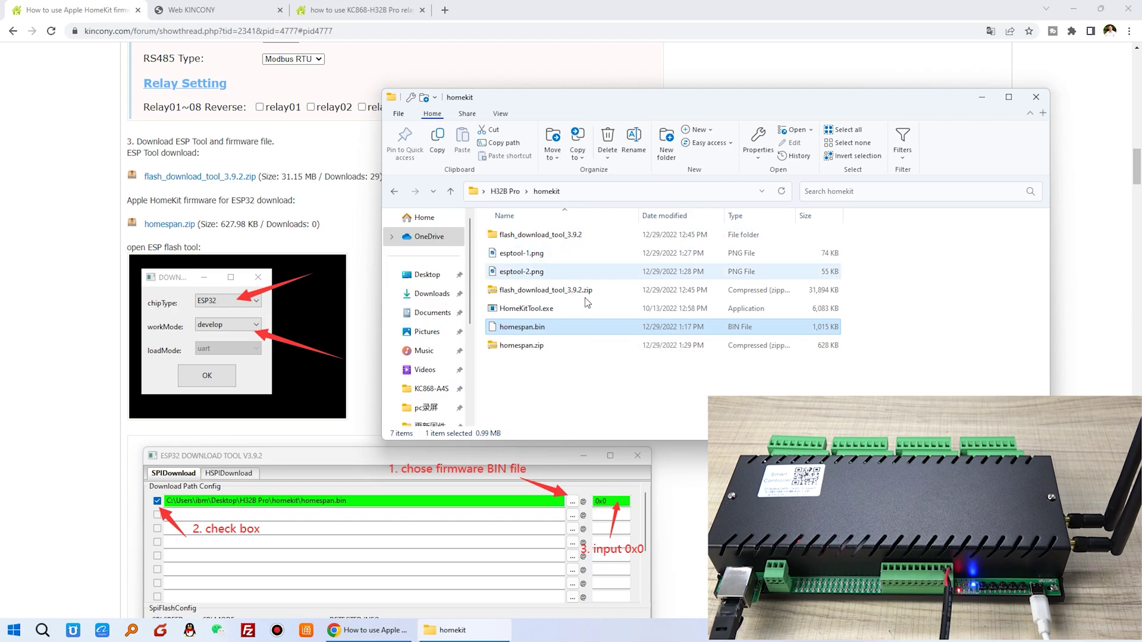
Open the nested flash_download_tool_3.9.2 folders and launch flash_download_tool_3.9.2.exe.
{"action": "key", "text": "alt+Tab"}
{"action": "scroll", "coordinate": [392, 267], "scroll_direction": "down", "scroll_amount": 4}
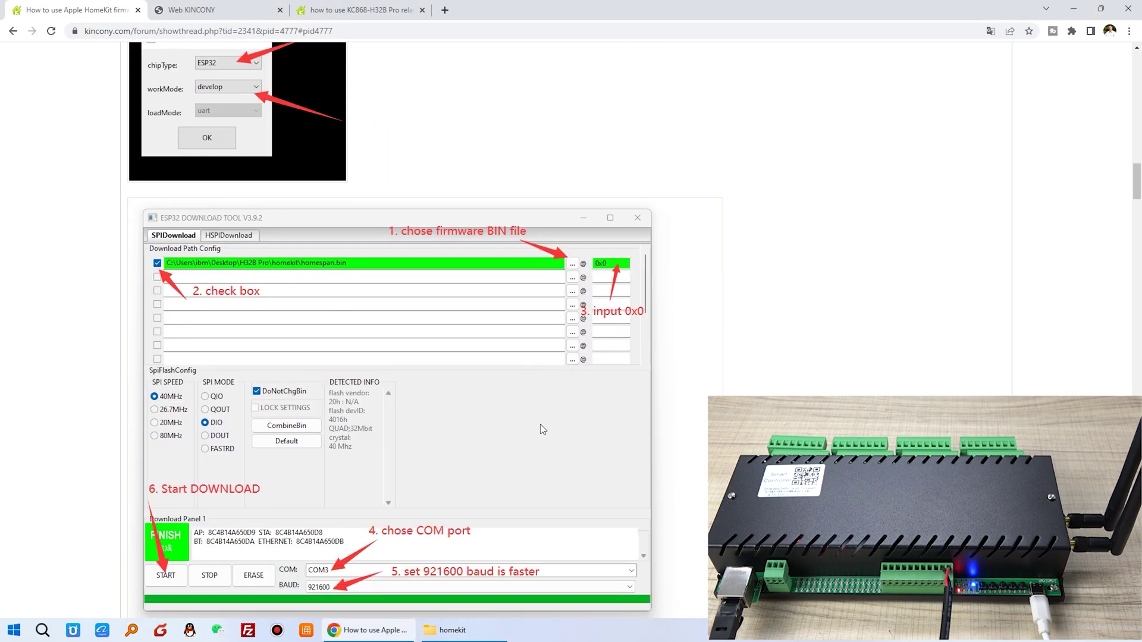
{"action": "scroll", "coordinate": [540, 423], "scroll_direction": "down", "scroll_amount": 2}
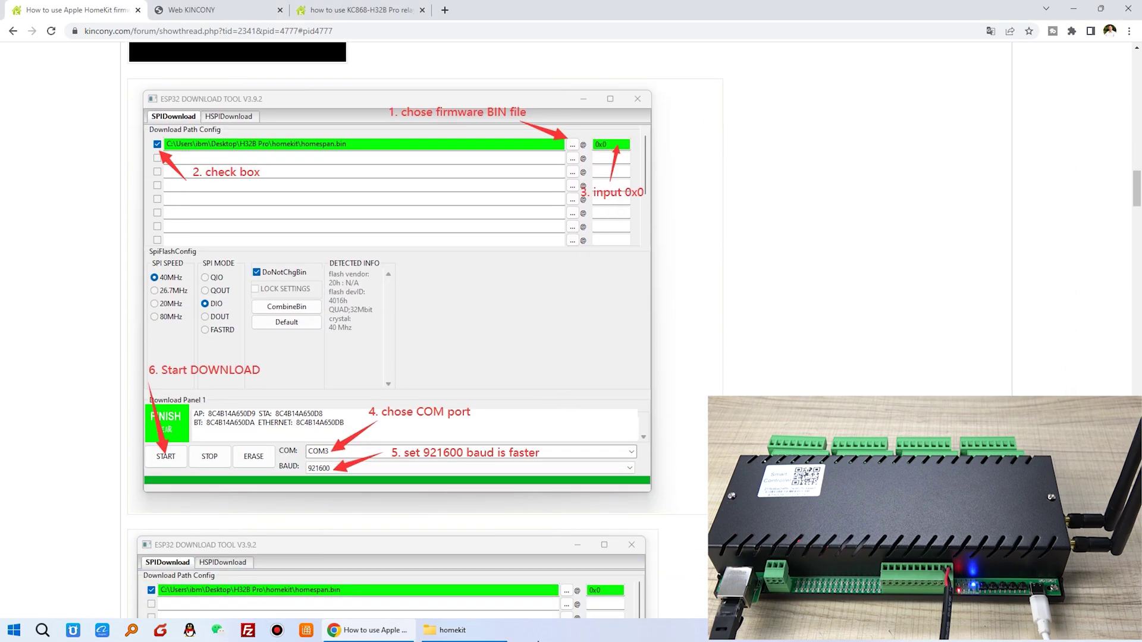
{"action": "left_click", "coordinate": [458, 629]}
{"action": "left_click", "coordinate": [563, 240]}
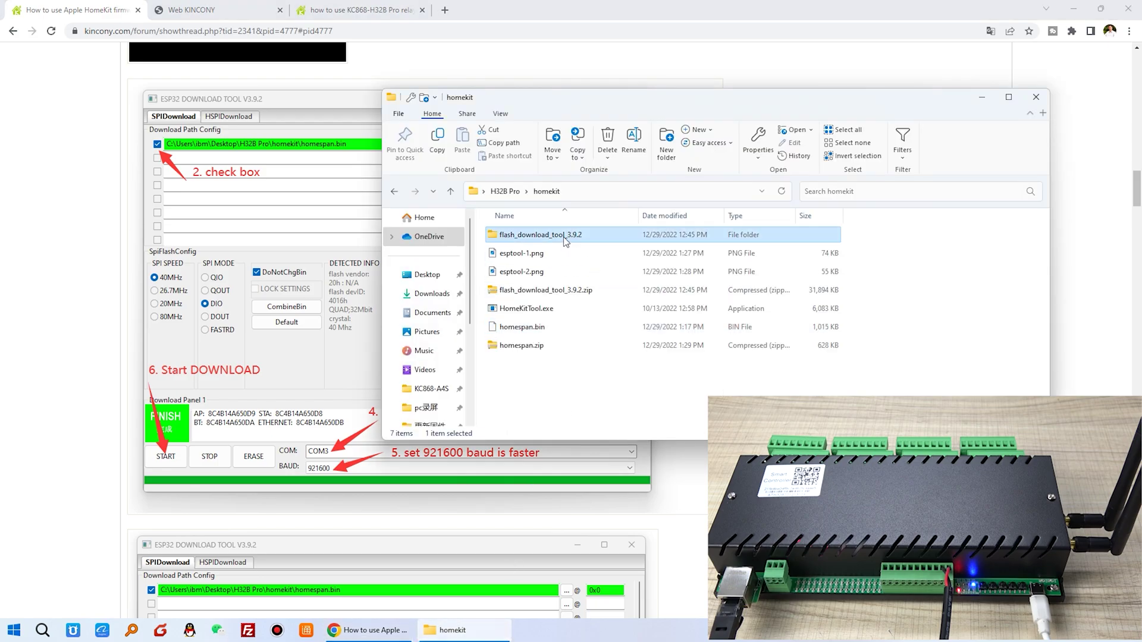
{"action": "double_click", "coordinate": [564, 240]}
{"action": "double_click", "coordinate": [553, 241]}
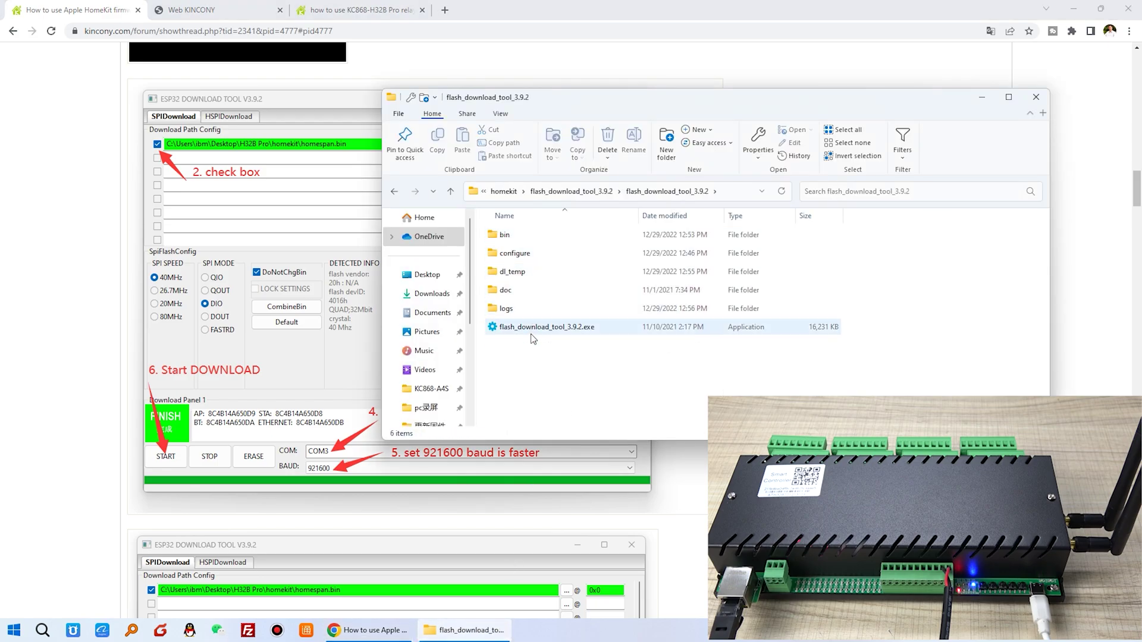
{"action": "double_click", "coordinate": [557, 328]}
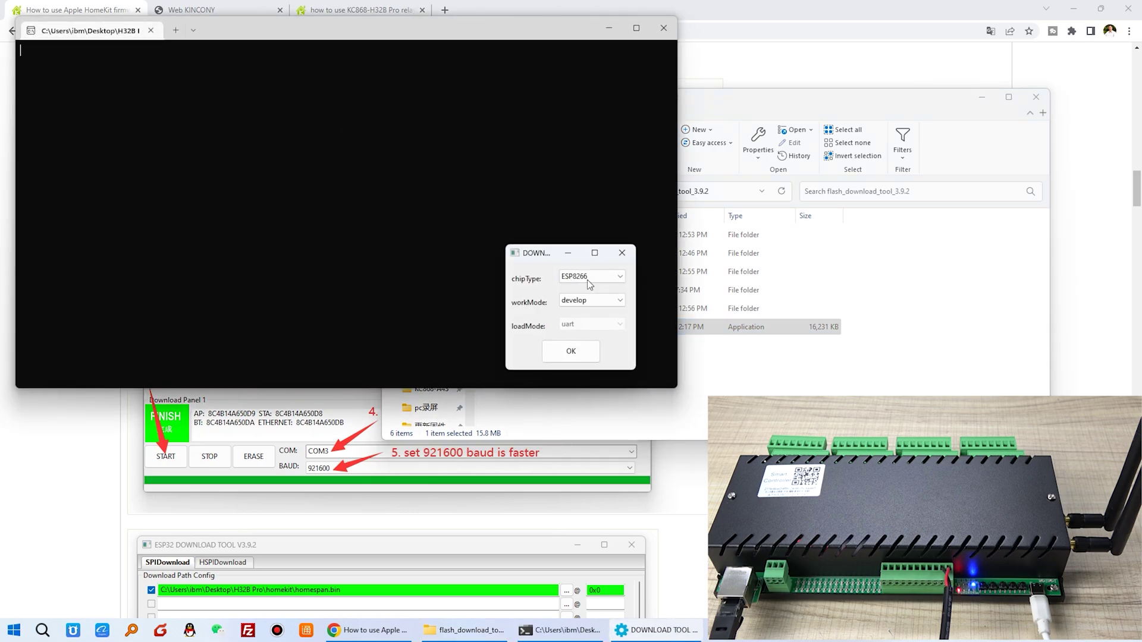
Start the flash tool with chip type ESP32 in develop mode, then reposition and widen its window.
{"action": "left_click", "coordinate": [562, 278]}
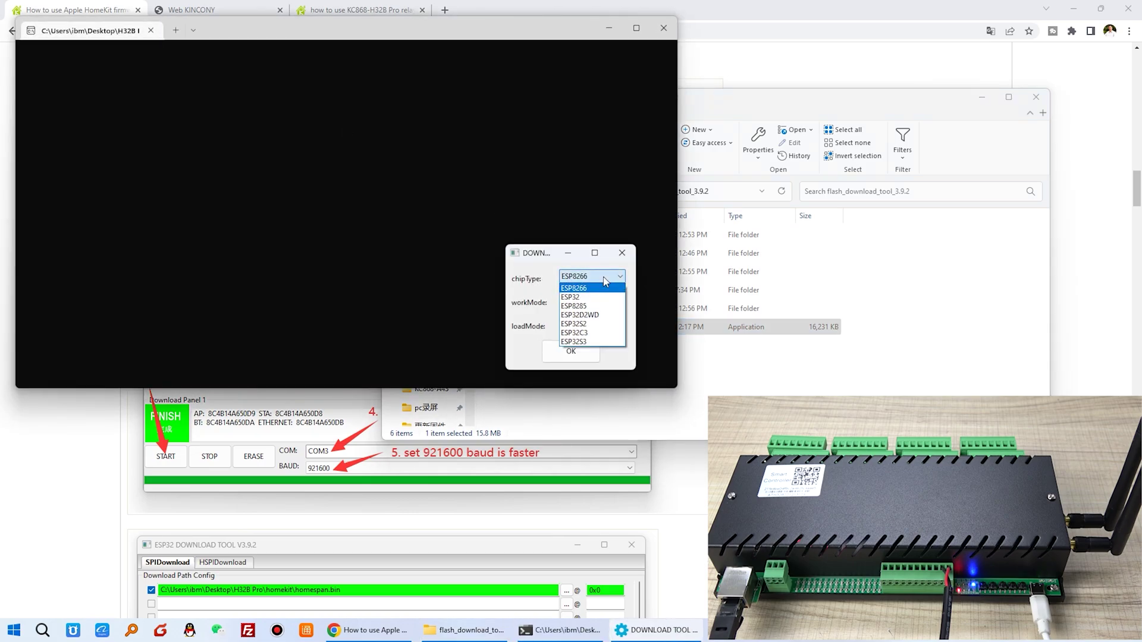
{"action": "left_click", "coordinate": [594, 297]}
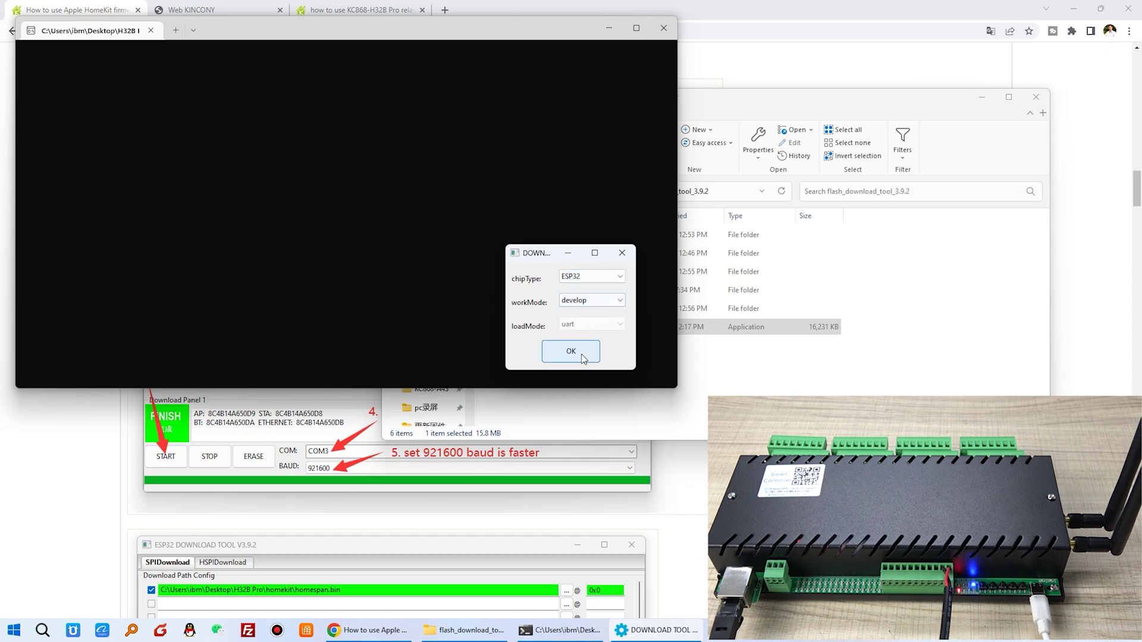
{"action": "left_click", "coordinate": [591, 354]}
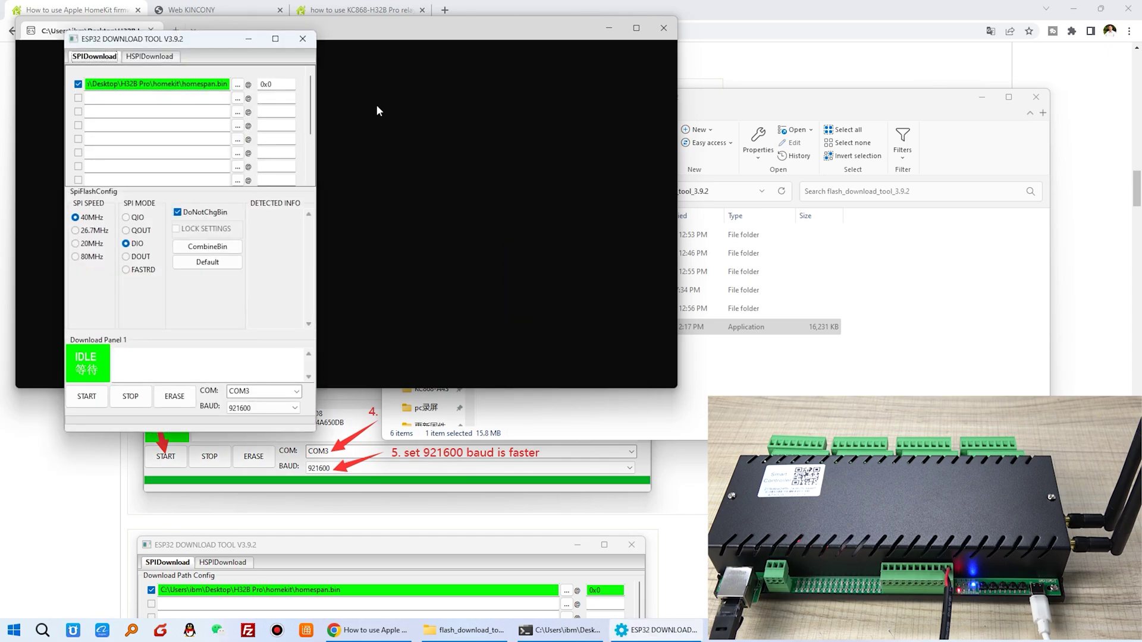
{"action": "left_click", "coordinate": [980, 98]}
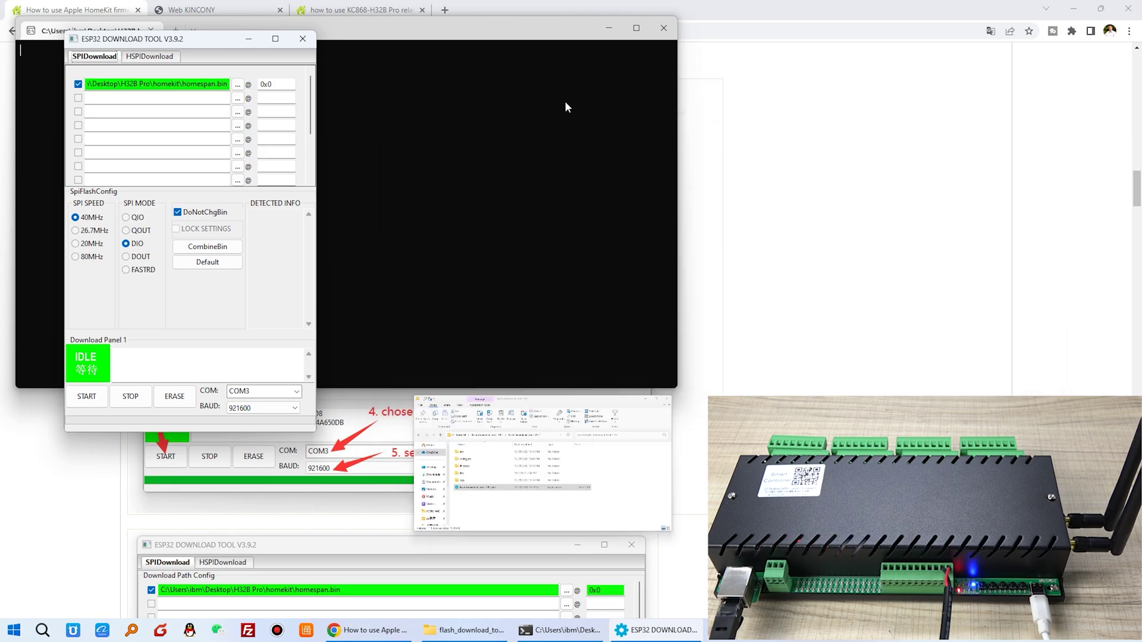
{"action": "left_click_drag", "start_coordinate": [263, 45], "coordinate": [567, 74]}
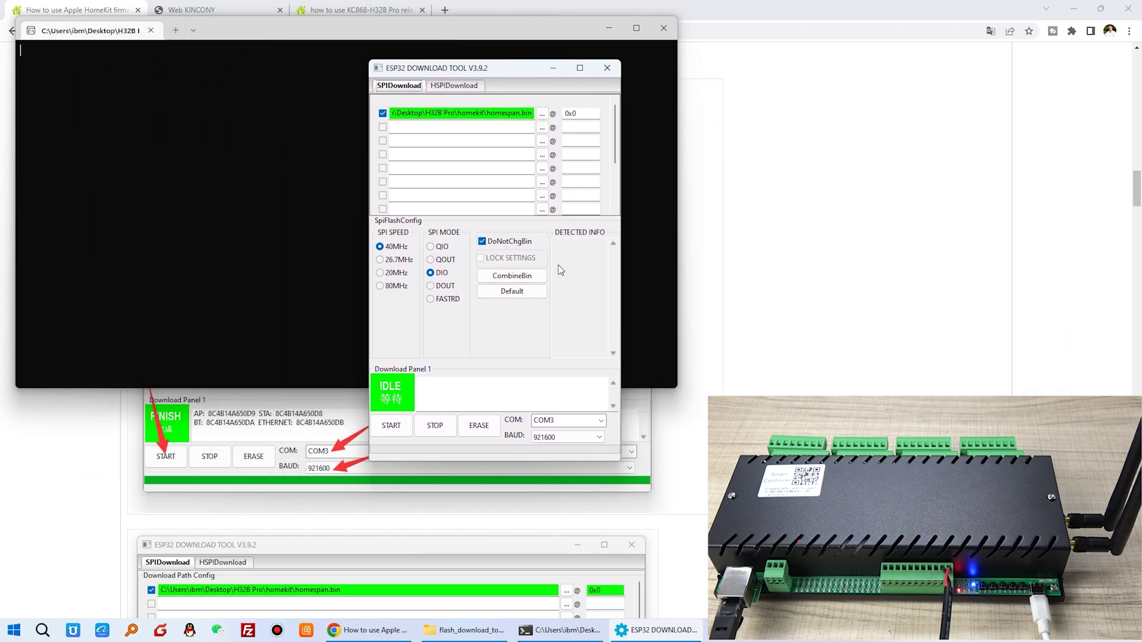
{"action": "left_click_drag", "start_coordinate": [622, 294], "coordinate": [900, 317]}
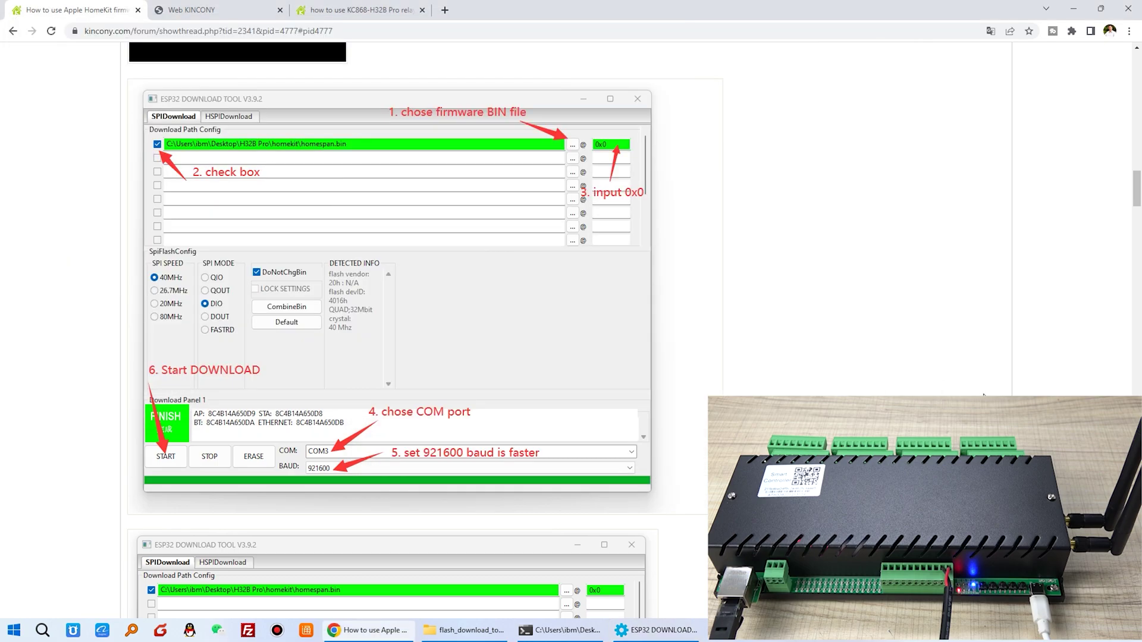
Load homespan.bin into the first SPIDownload entry and set its address to 0x0.
{"action": "scroll", "coordinate": [656, 351], "scroll_direction": "down", "scroll_amount": 1}
{"action": "scroll", "coordinate": [658, 355], "scroll_direction": "up", "scroll_amount": 1}
{"action": "left_click", "coordinate": [657, 630]}
{"action": "left_click_drag", "start_coordinate": [636, 73], "coordinate": [847, 208]}
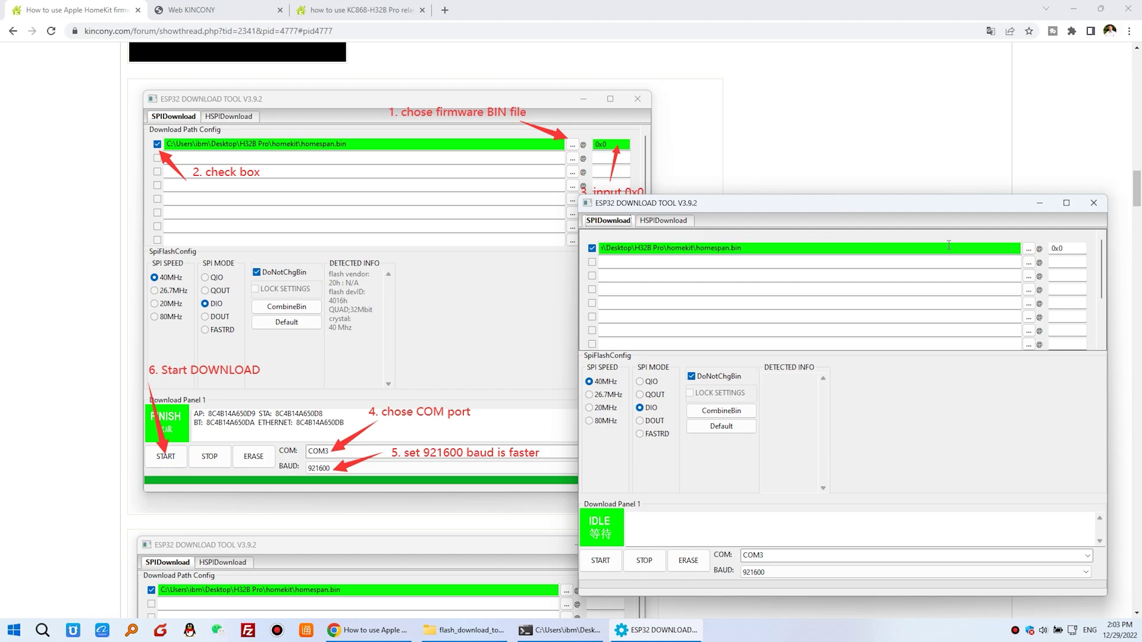
{"action": "left_click", "coordinate": [1028, 249]}
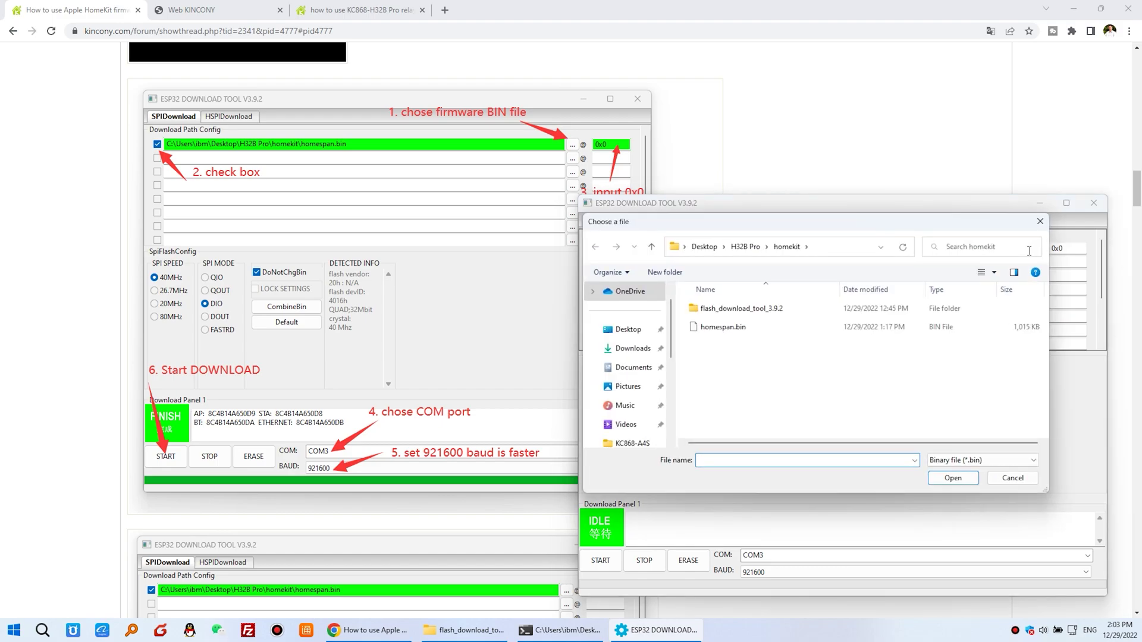
{"action": "left_click", "coordinate": [709, 330]}
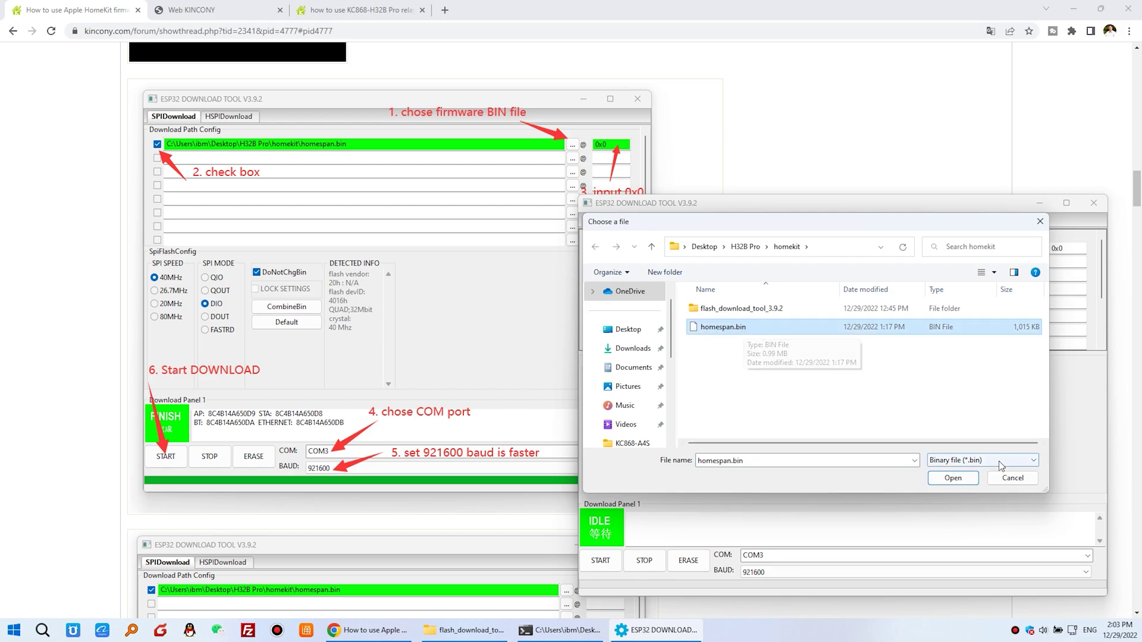
{"action": "left_click", "coordinate": [953, 477]}
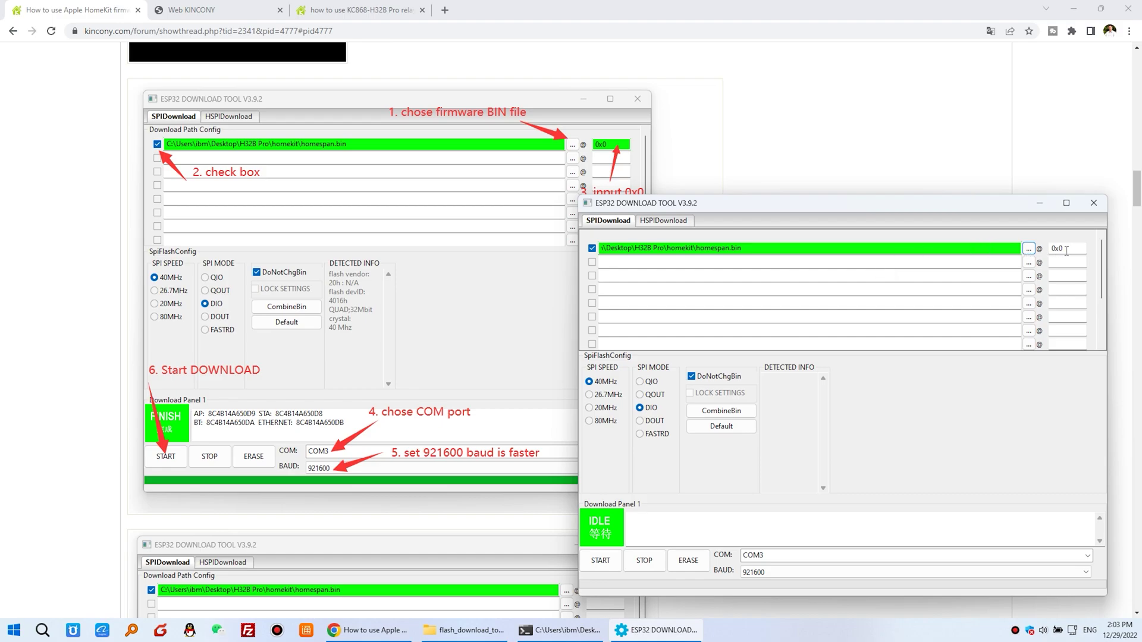
{"action": "left_click_drag", "start_coordinate": [1067, 251], "coordinate": [1030, 249]}
{"action": "type", "text": "0x0"}
{"action": "left_click_drag", "start_coordinate": [845, 211], "coordinate": [831, 243]}
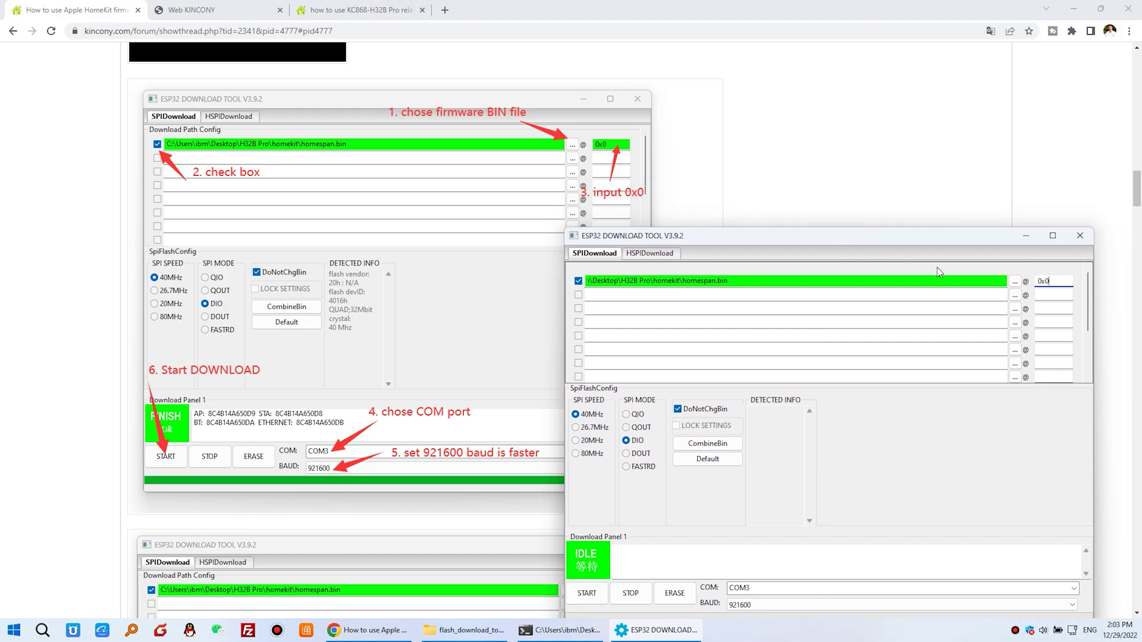
Make sure the homespan.bin entry is ticked and the serial port is COM3.
{"action": "left_click", "coordinate": [578, 282]}
{"action": "left_click", "coordinate": [580, 283]}
{"action": "left_click_drag", "start_coordinate": [690, 244], "coordinate": [681, 167]}
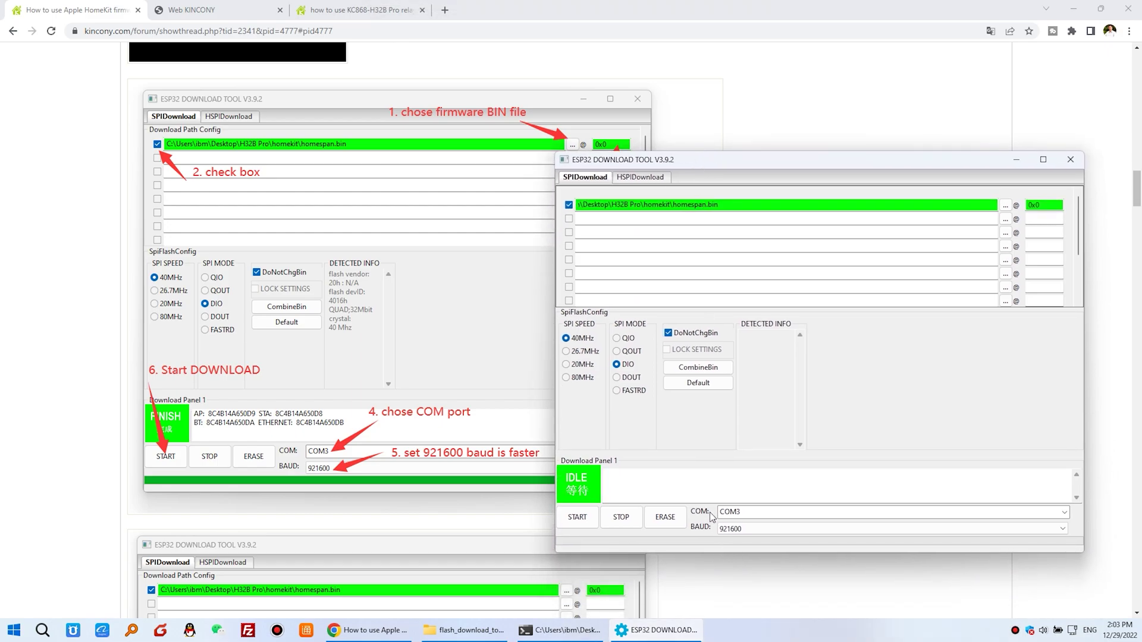
{"action": "left_click", "coordinate": [755, 513]}
{"action": "left_click", "coordinate": [756, 513]}
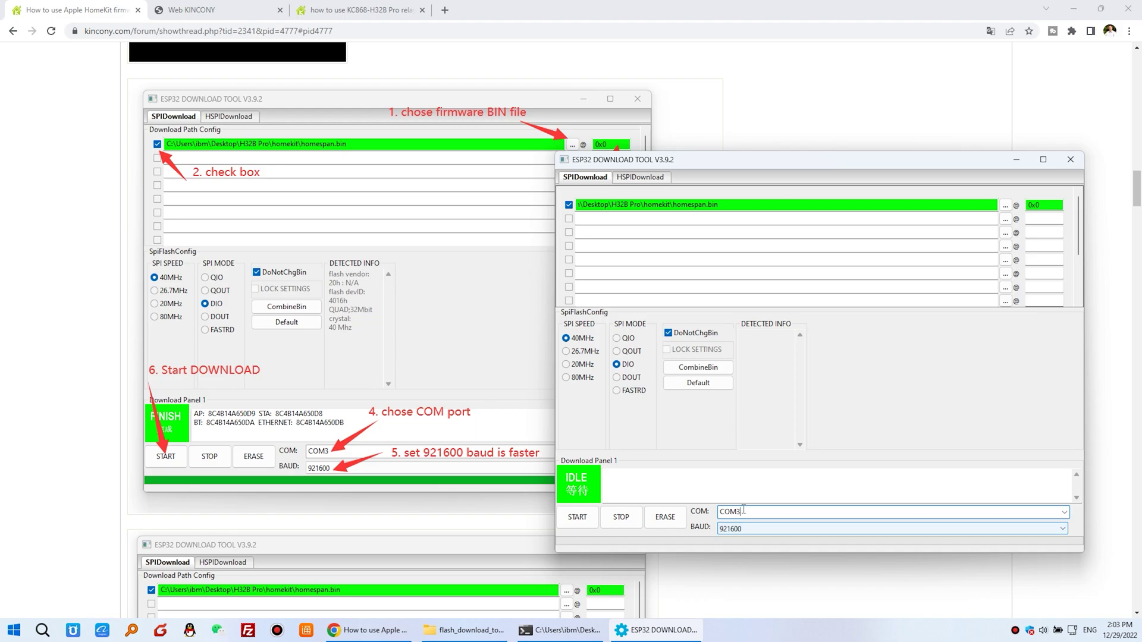
Flash homespan.bin to the board, watching the terminal log until it reports FINISH.
{"action": "left_click", "coordinate": [577, 517]}
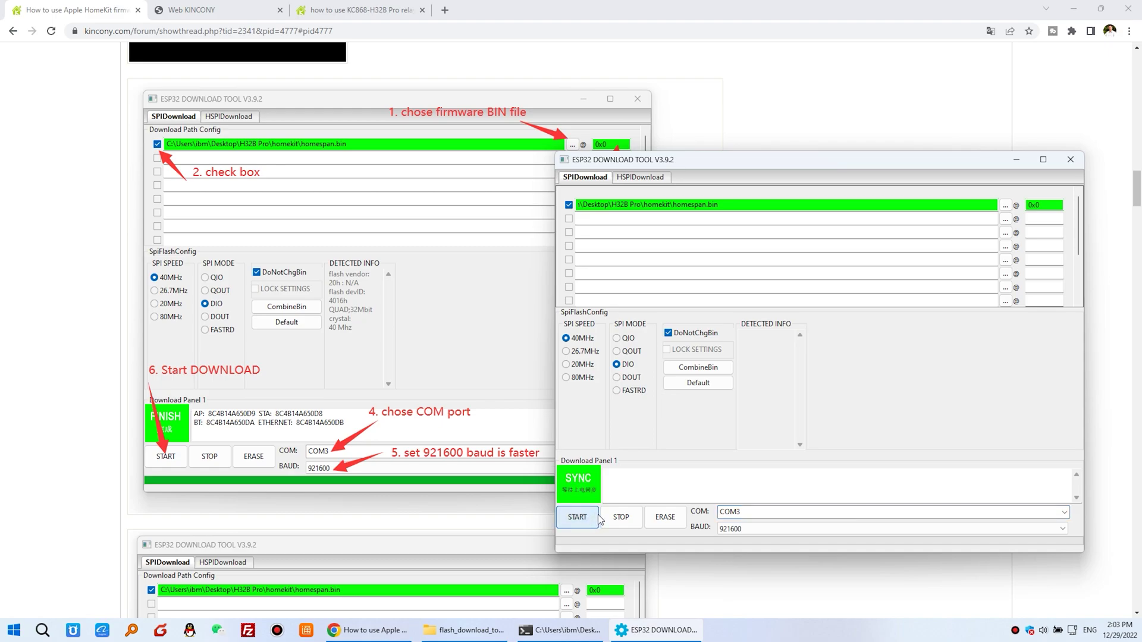
{"action": "left_click_drag", "start_coordinate": [766, 171], "coordinate": [797, 116]}
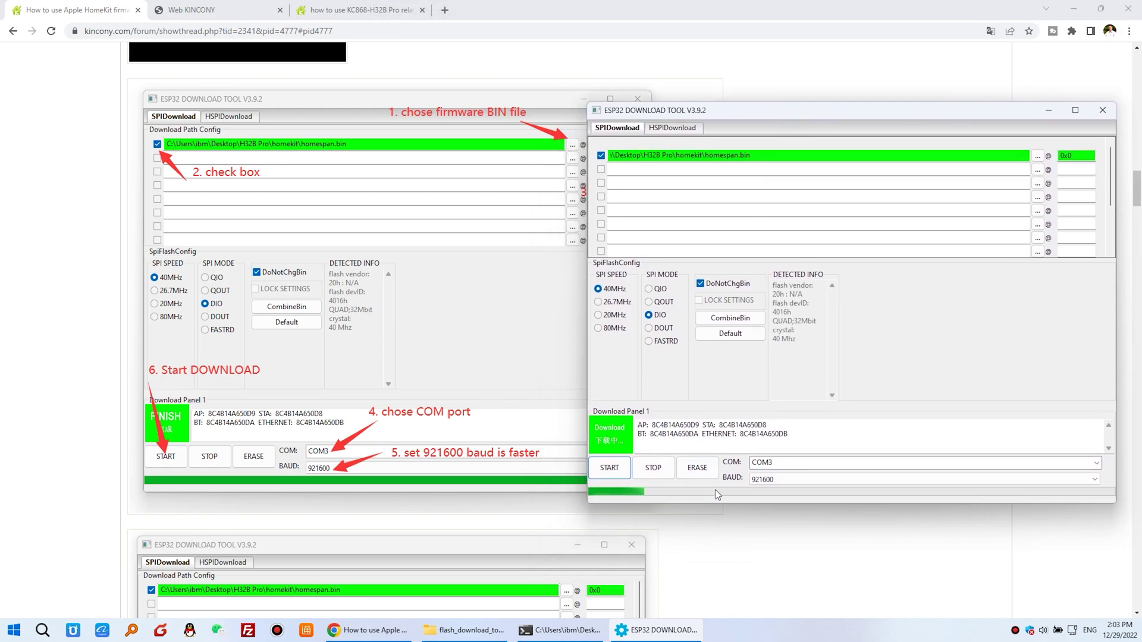
{"action": "left_click", "coordinate": [587, 636]}
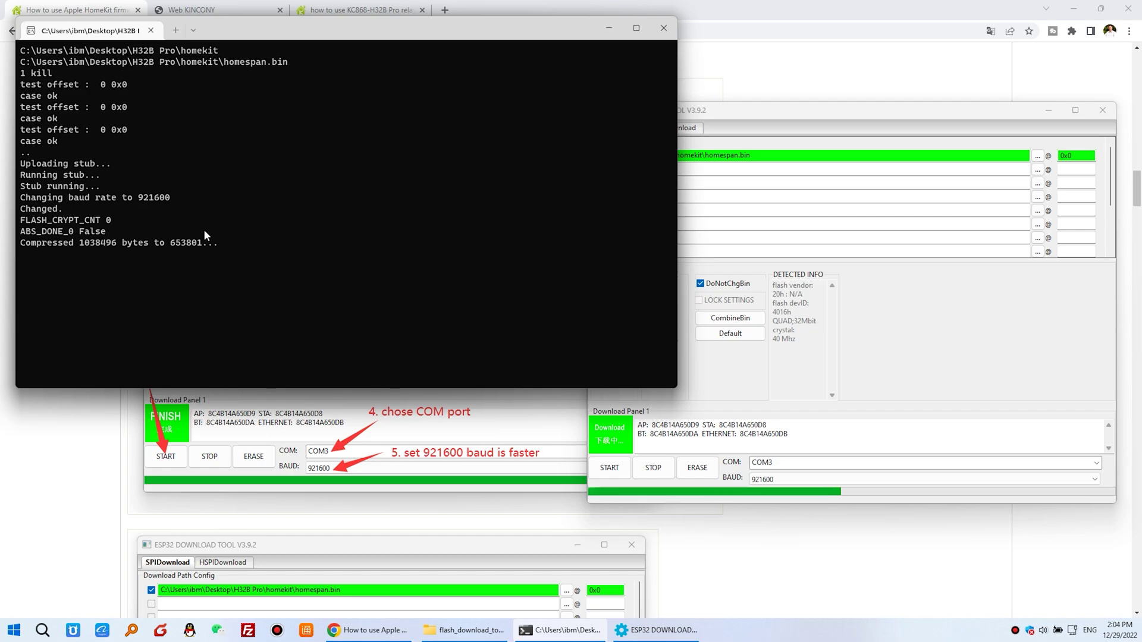
{"action": "left_click_drag", "start_coordinate": [347, 38], "coordinate": [338, 111]}
{"action": "left_click", "coordinate": [794, 110]}
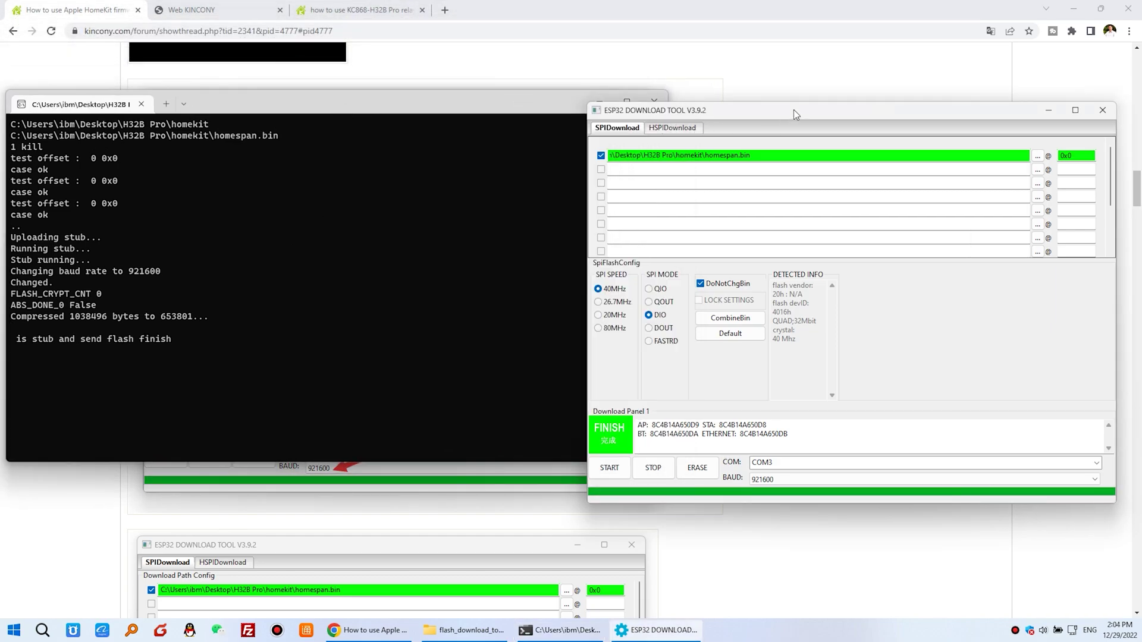
{"action": "left_click_drag", "start_coordinate": [793, 110], "coordinate": [797, 108]}
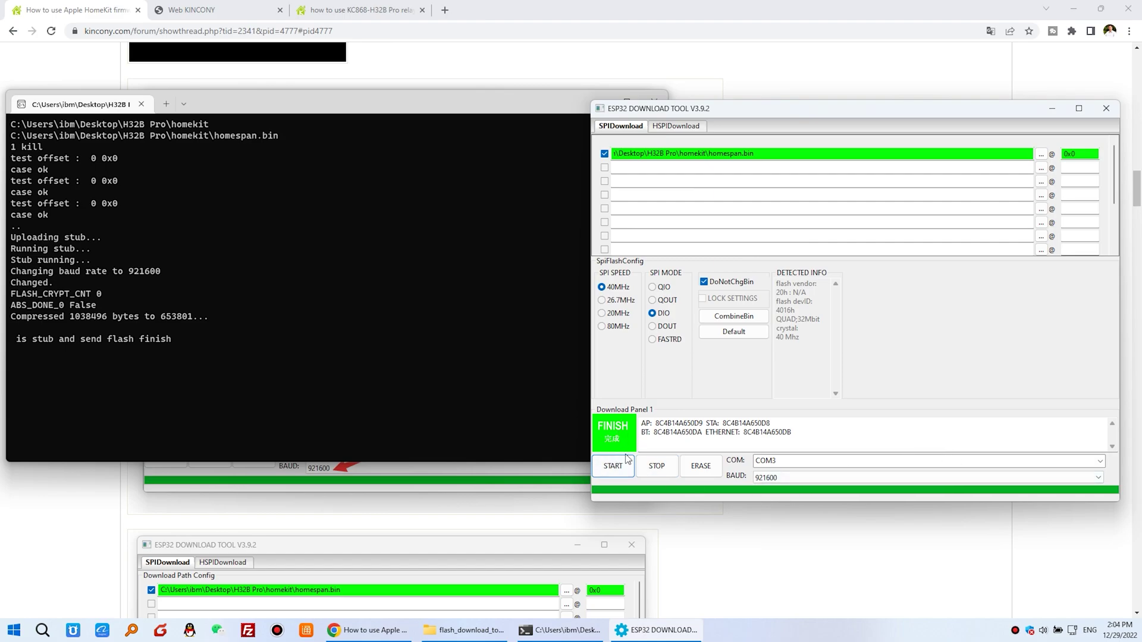
{"action": "left_click", "coordinate": [808, 550]}
Scroll the guide to step 4 on downloading KinCony HomeKitTool.zip and choosing COM3.
{"action": "scroll", "coordinate": [656, 472], "scroll_direction": "down", "scroll_amount": 4}
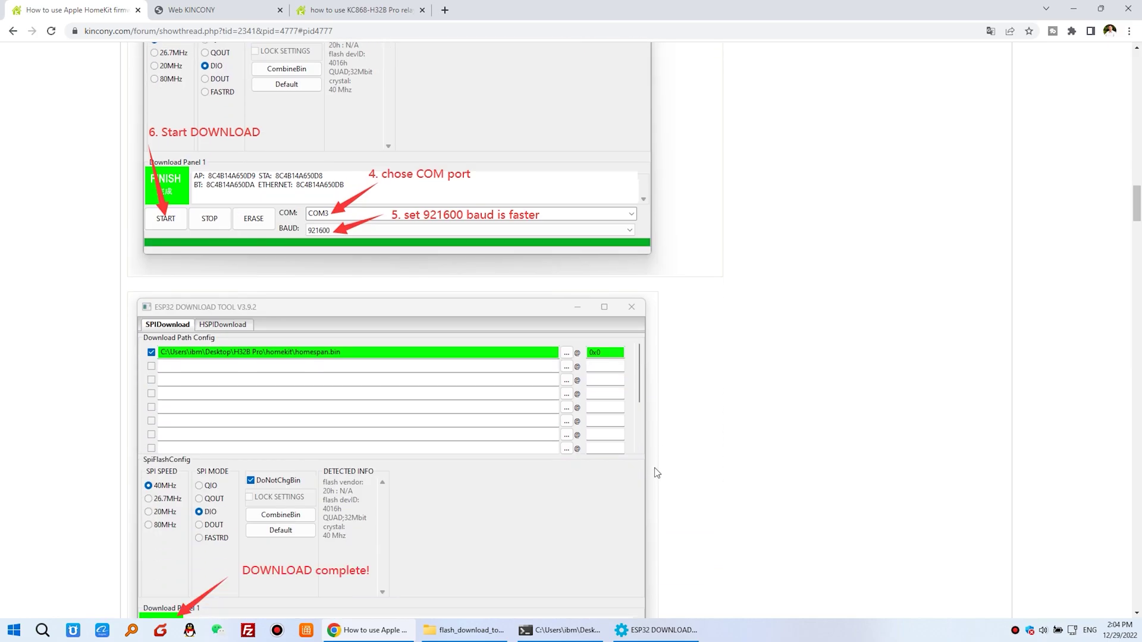
{"action": "scroll", "coordinate": [656, 473], "scroll_direction": "down", "scroll_amount": 9}
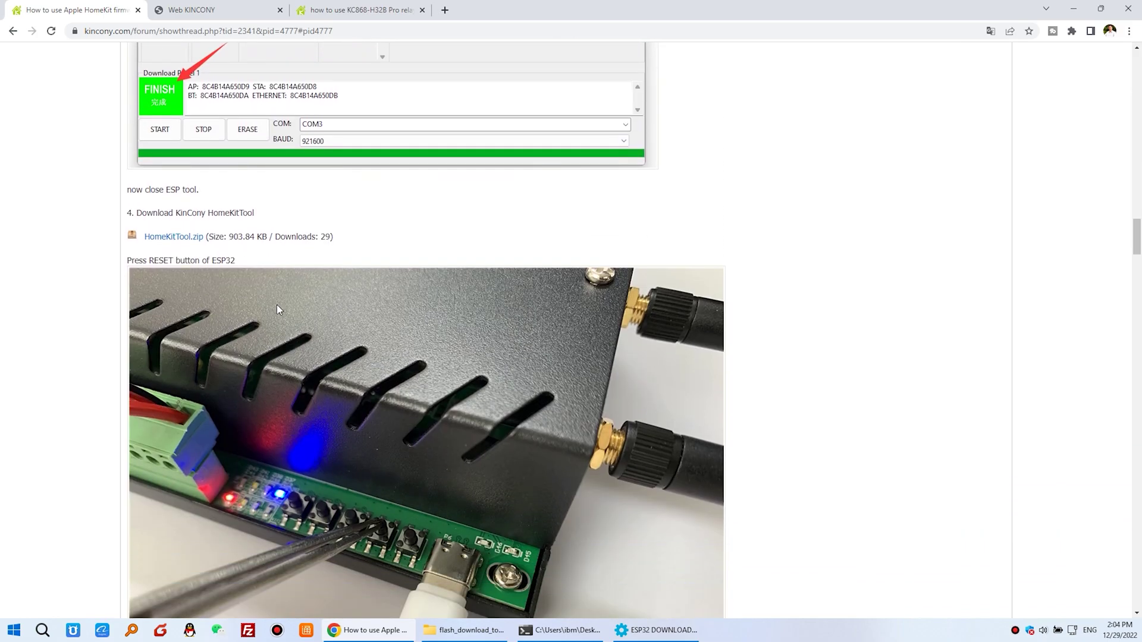
{"action": "scroll", "coordinate": [225, 249], "scroll_direction": "down", "scroll_amount": 1}
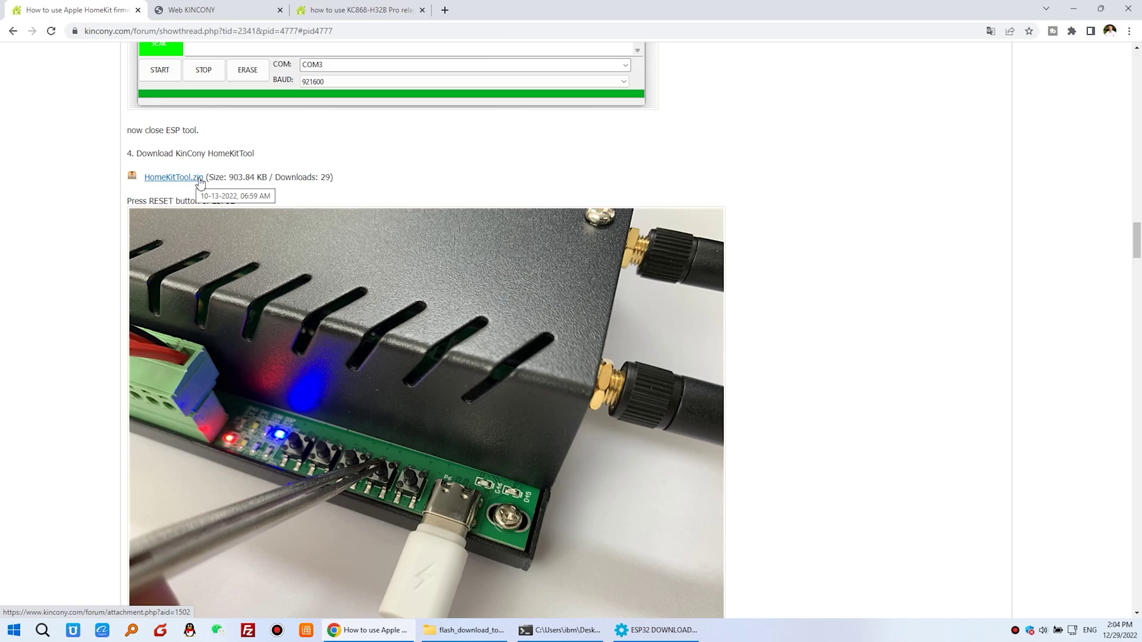
{"action": "scroll", "coordinate": [369, 369], "scroll_direction": "down", "scroll_amount": 2}
{"action": "scroll", "coordinate": [369, 371], "scroll_direction": "down", "scroll_amount": 3}
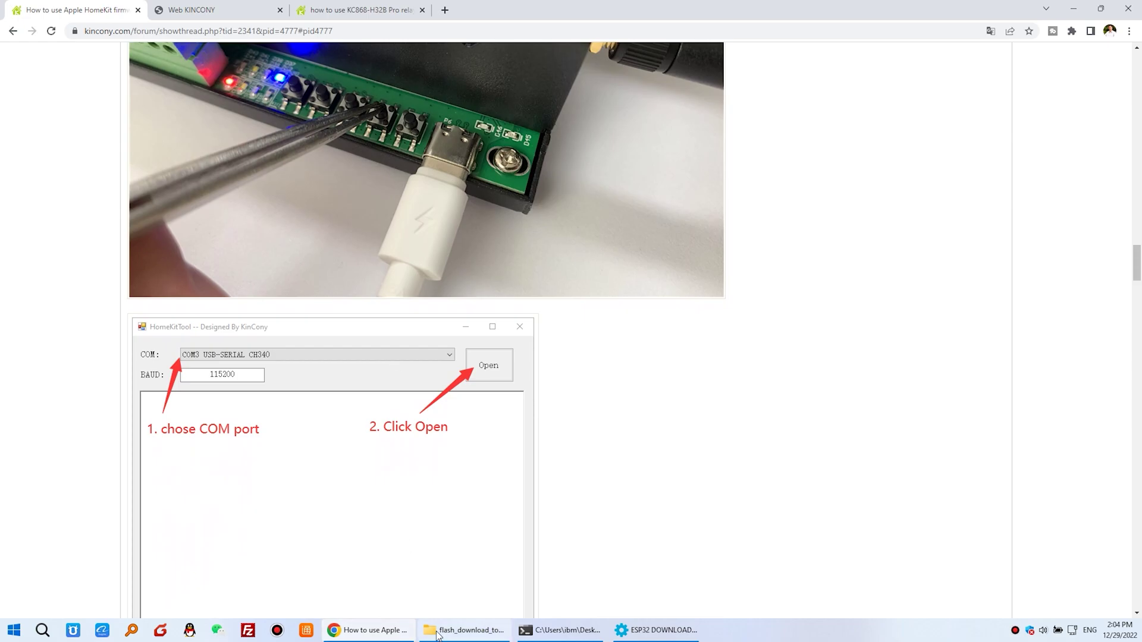
{"action": "left_click", "coordinate": [459, 629]}
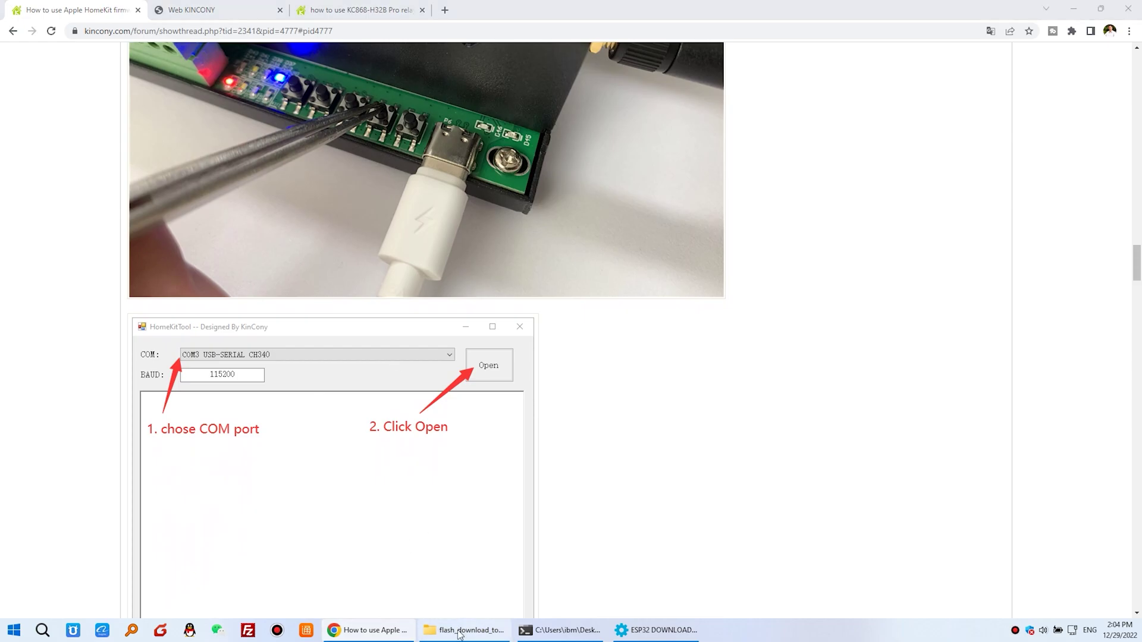
Launch HomeKitTool.exe from the homekit folder and open COM3 USB-SERIAL CH340 at 115200 baud.
{"action": "left_click", "coordinate": [503, 191]}
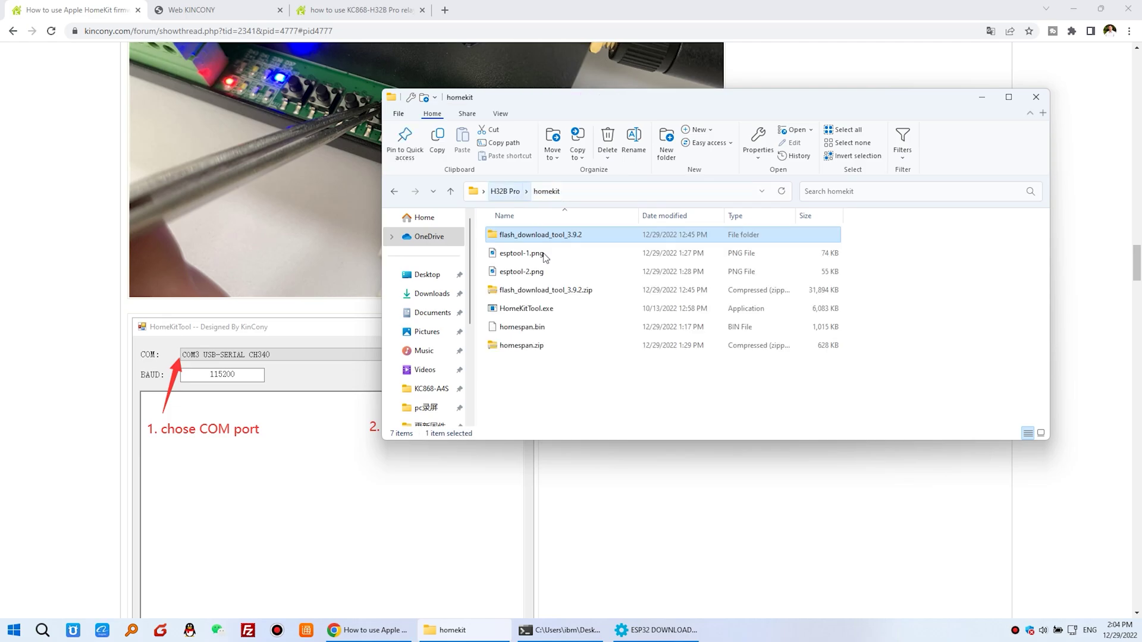
{"action": "double_click", "coordinate": [542, 309]}
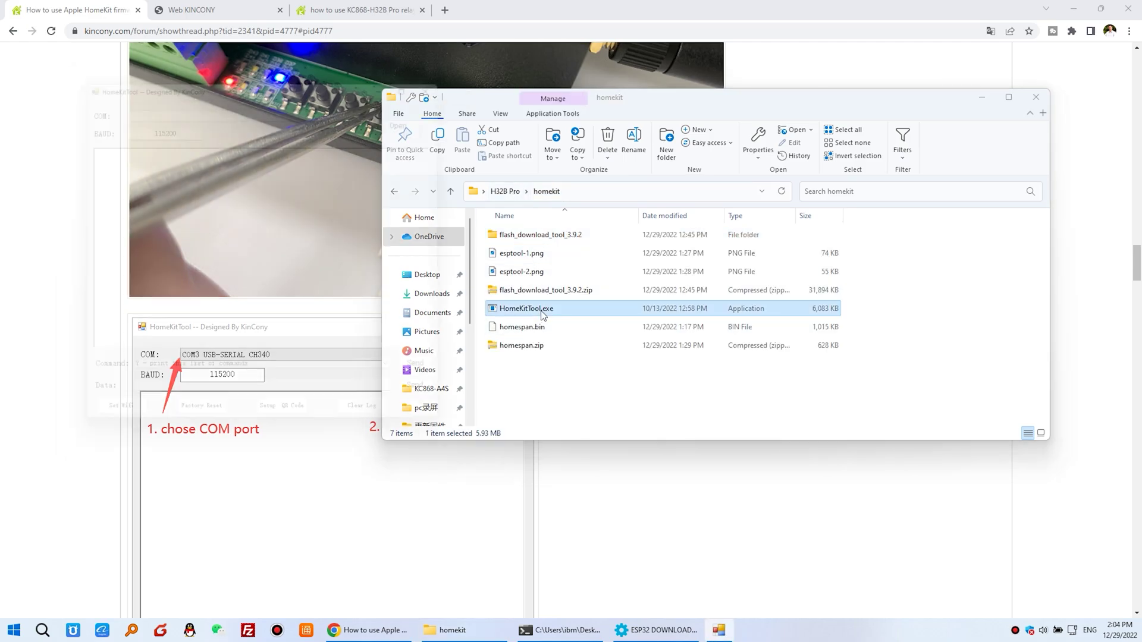
{"action": "left_click", "coordinate": [981, 98]}
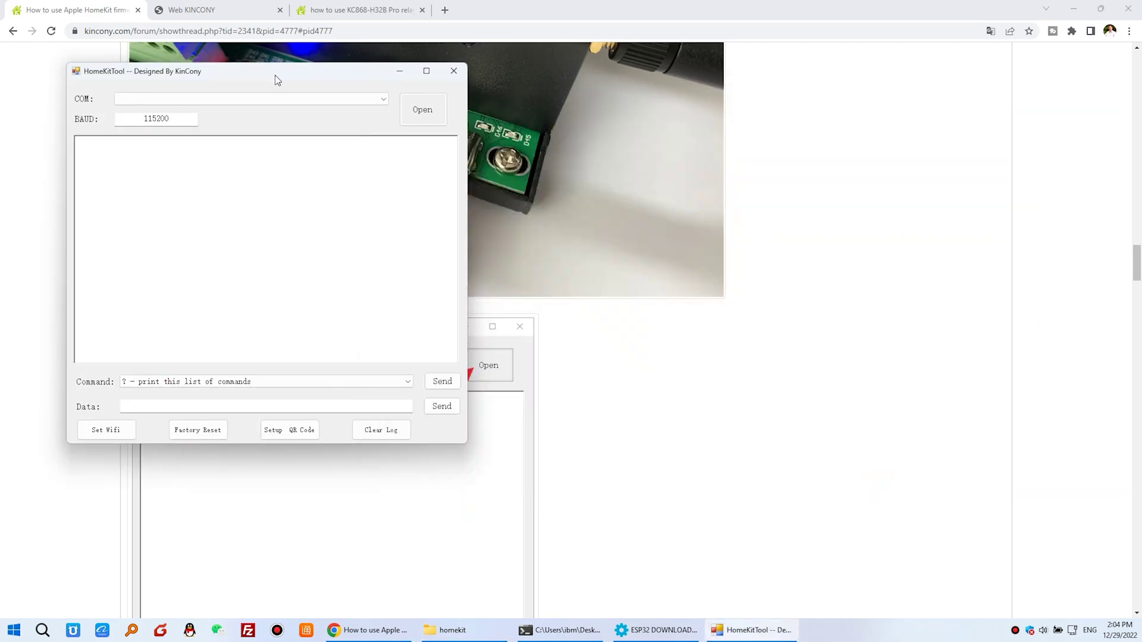
{"action": "left_click_drag", "start_coordinate": [275, 75], "coordinate": [823, 176]}
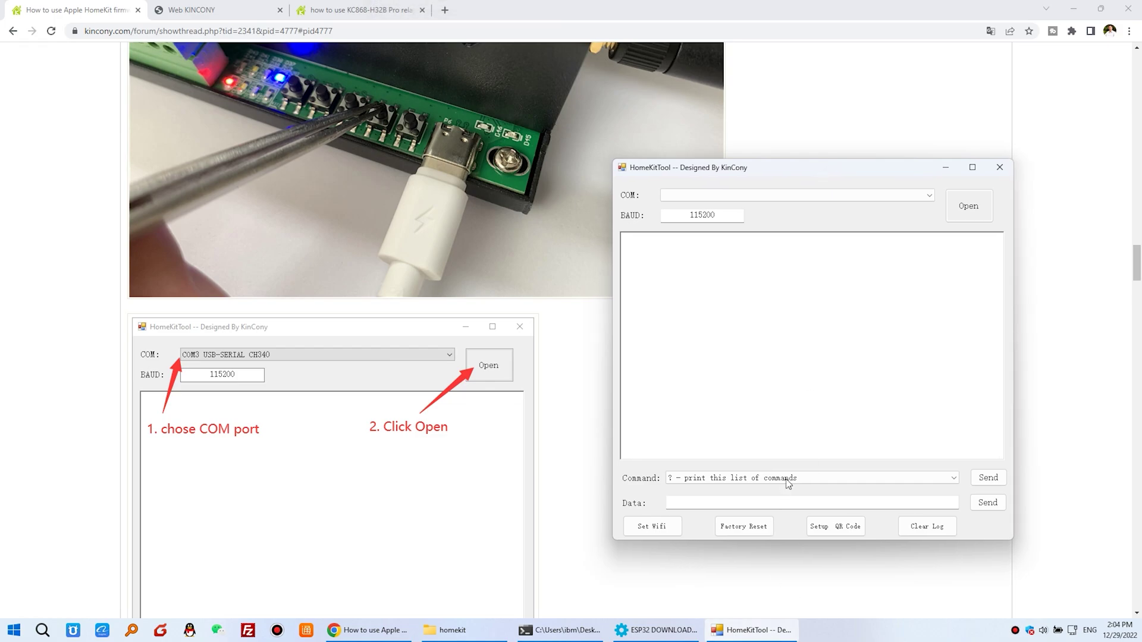
{"action": "left_click", "coordinate": [928, 196]}
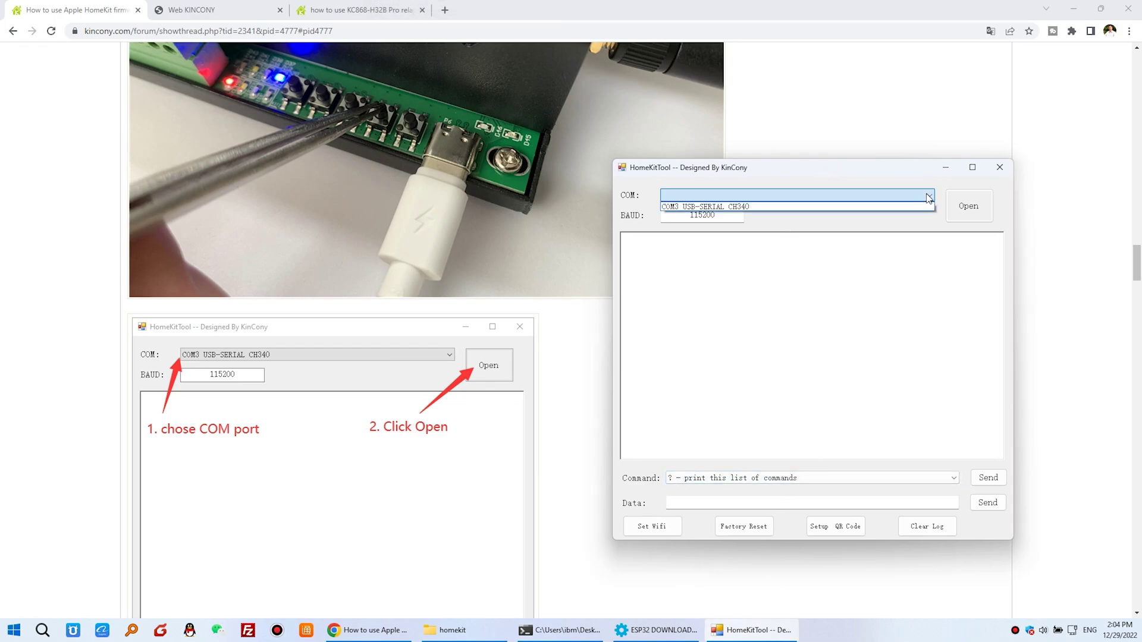
{"action": "left_click", "coordinate": [684, 207]}
{"action": "left_click", "coordinate": [968, 209]}
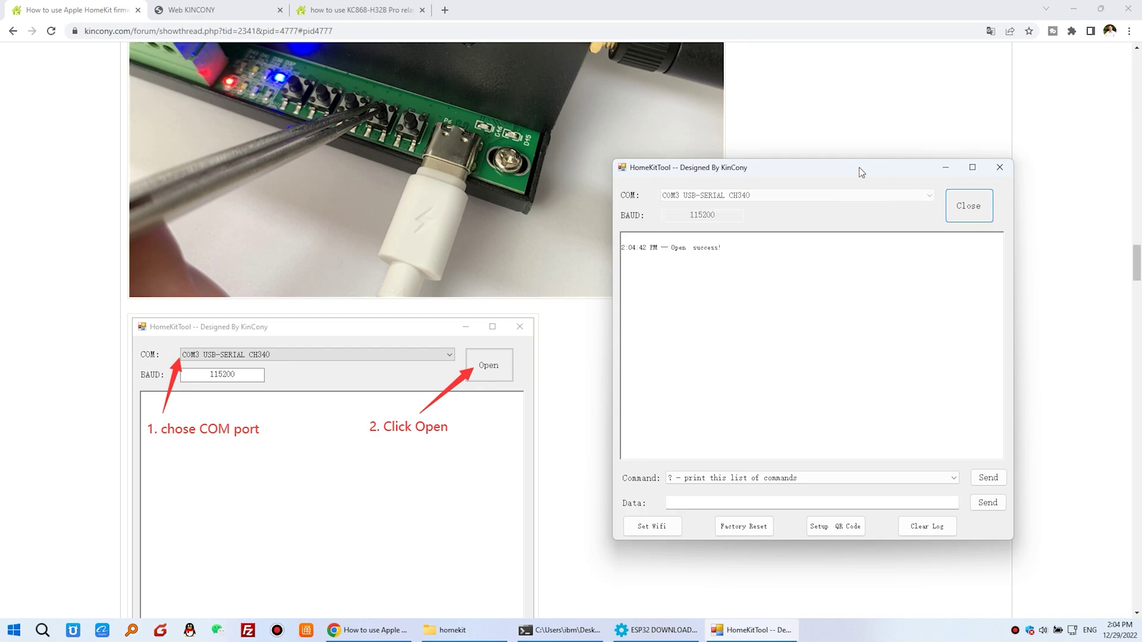
Reposition the HomeKitTool window and highlight its 'HomeSpan Bridge is READY!' log line.
{"action": "left_click_drag", "start_coordinate": [861, 173], "coordinate": [923, 205]}
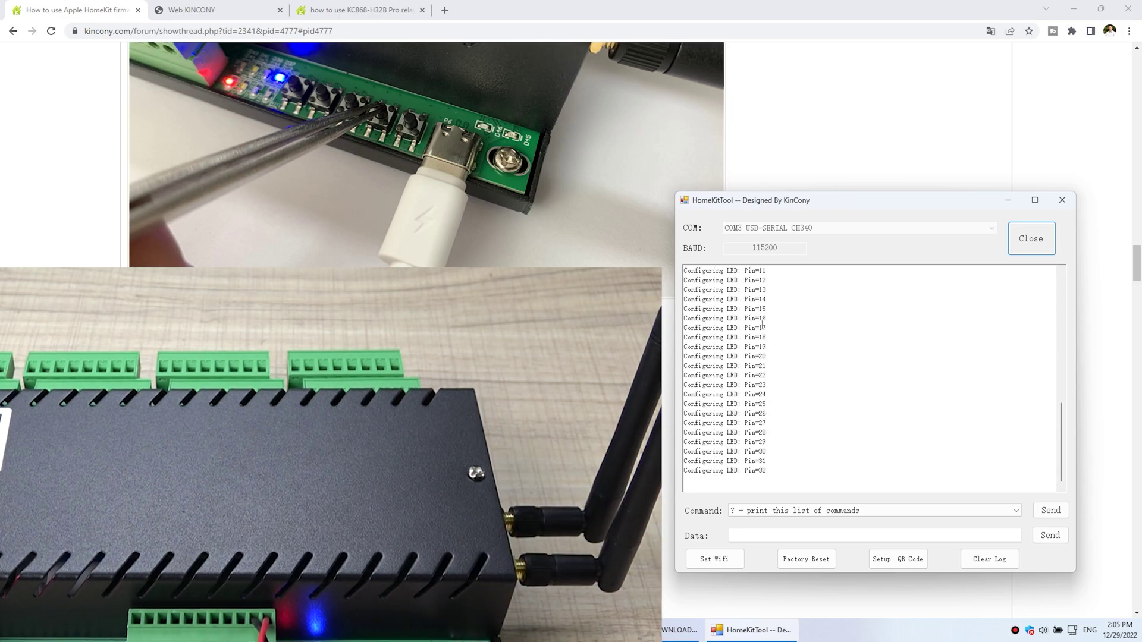
{"action": "scroll", "coordinate": [755, 462], "scroll_direction": "up", "scroll_amount": 6}
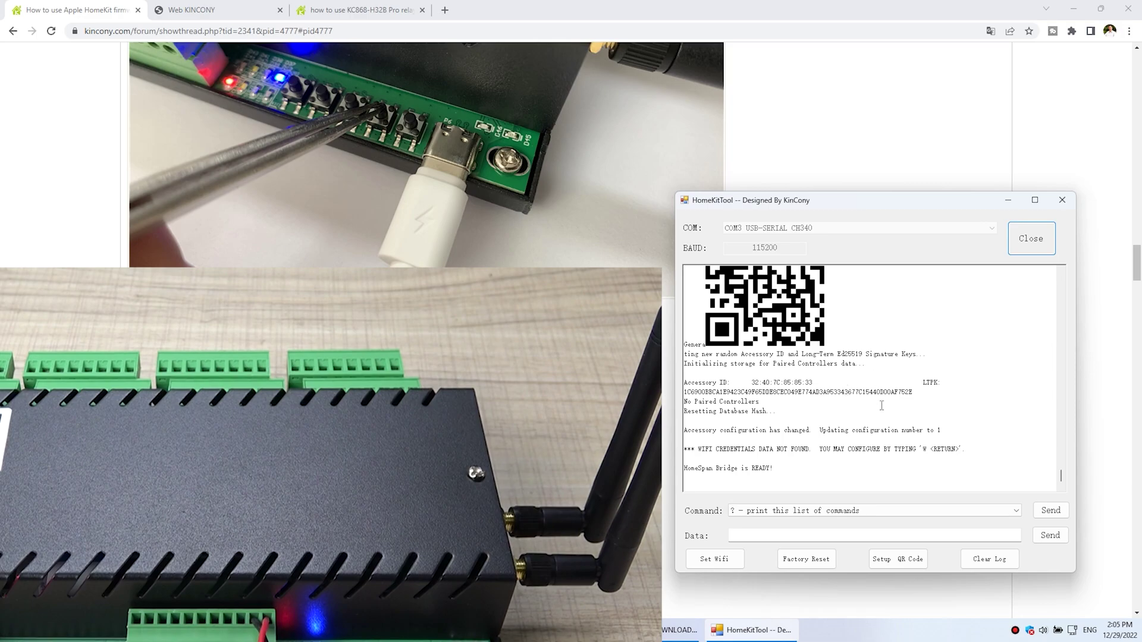
{"action": "left_click_drag", "start_coordinate": [776, 473], "coordinate": [964, 452]}
{"action": "left_click", "coordinate": [723, 445]}
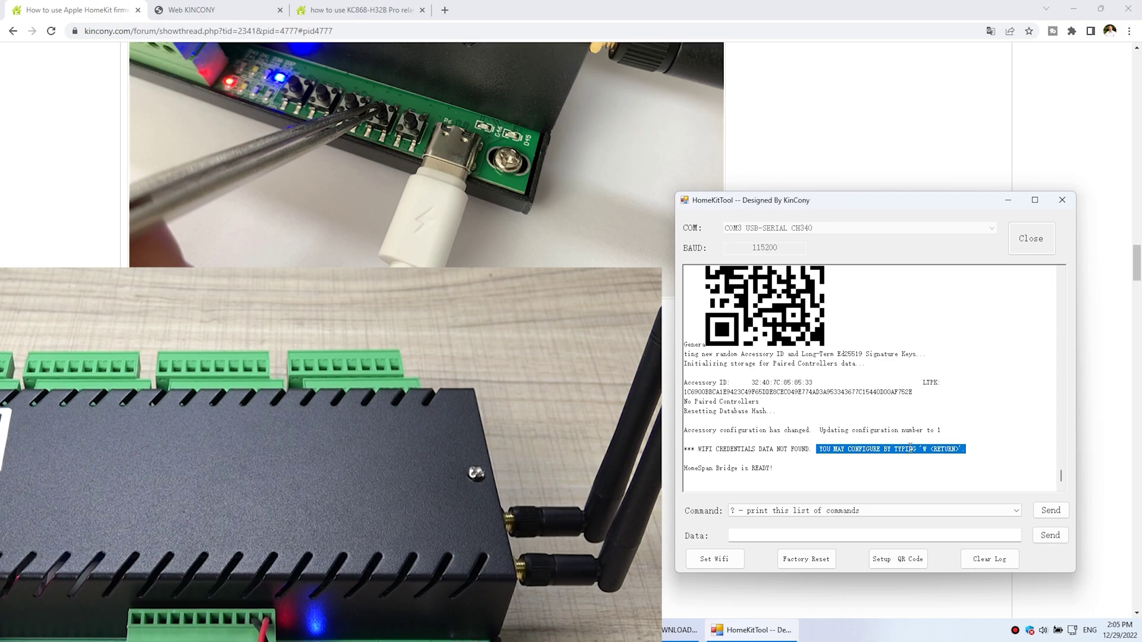
{"action": "left_click_drag", "start_coordinate": [863, 202], "coordinate": [751, 205]}
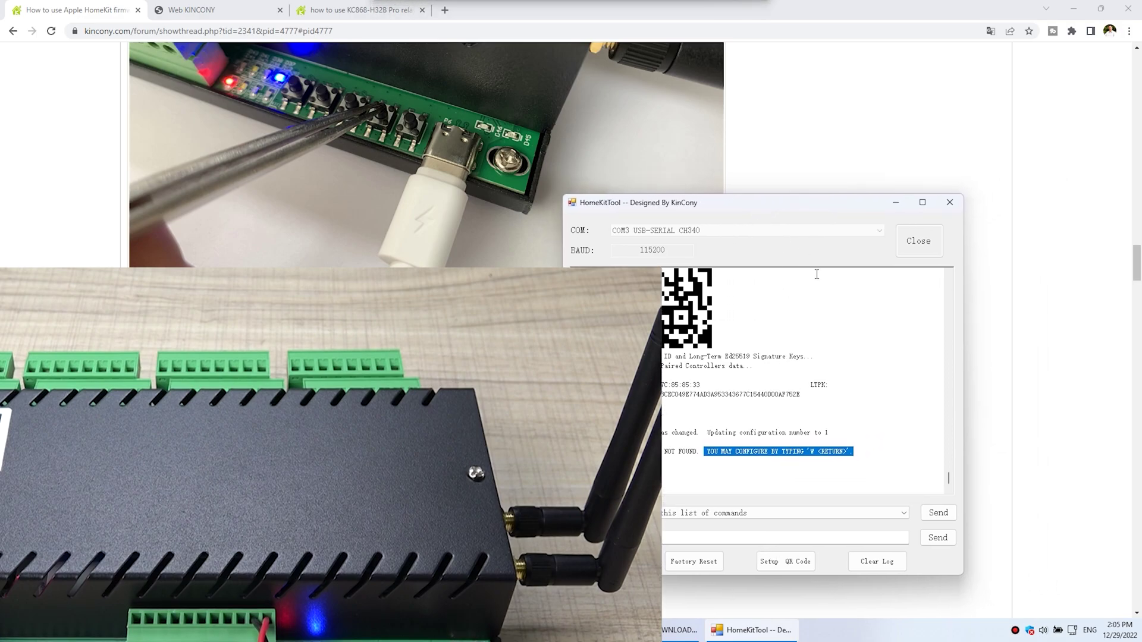
Scroll the forum post down to the Set Wifi screenshot.
{"action": "scroll", "coordinate": [416, 178], "scroll_direction": "down", "scroll_amount": 10}
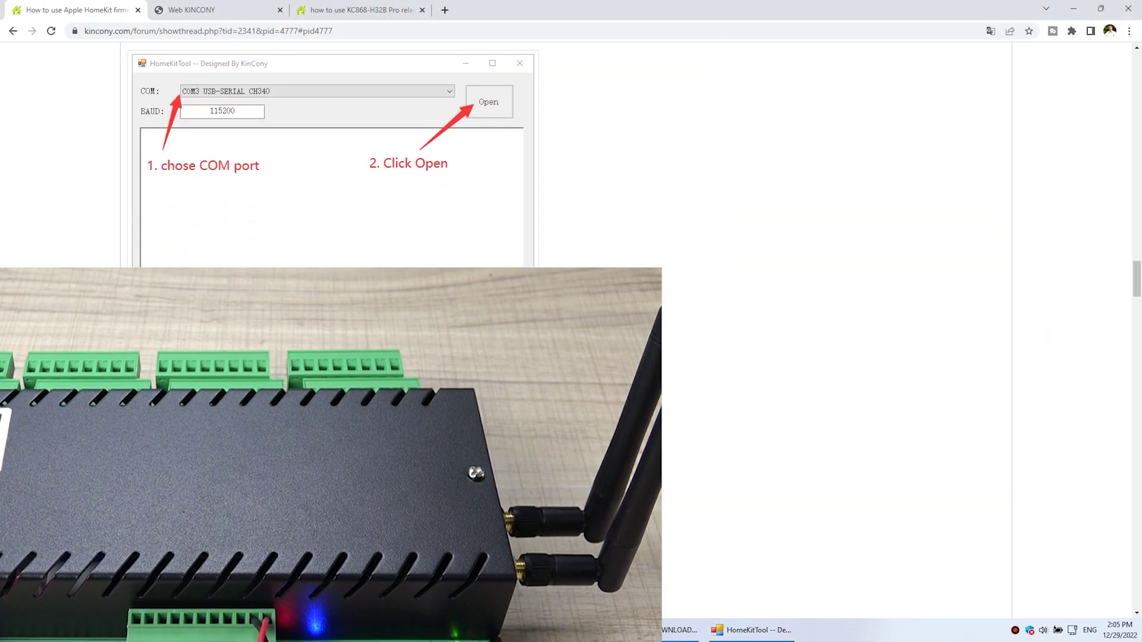
{"action": "scroll", "coordinate": [330, 153], "scroll_direction": "down", "scroll_amount": 1}
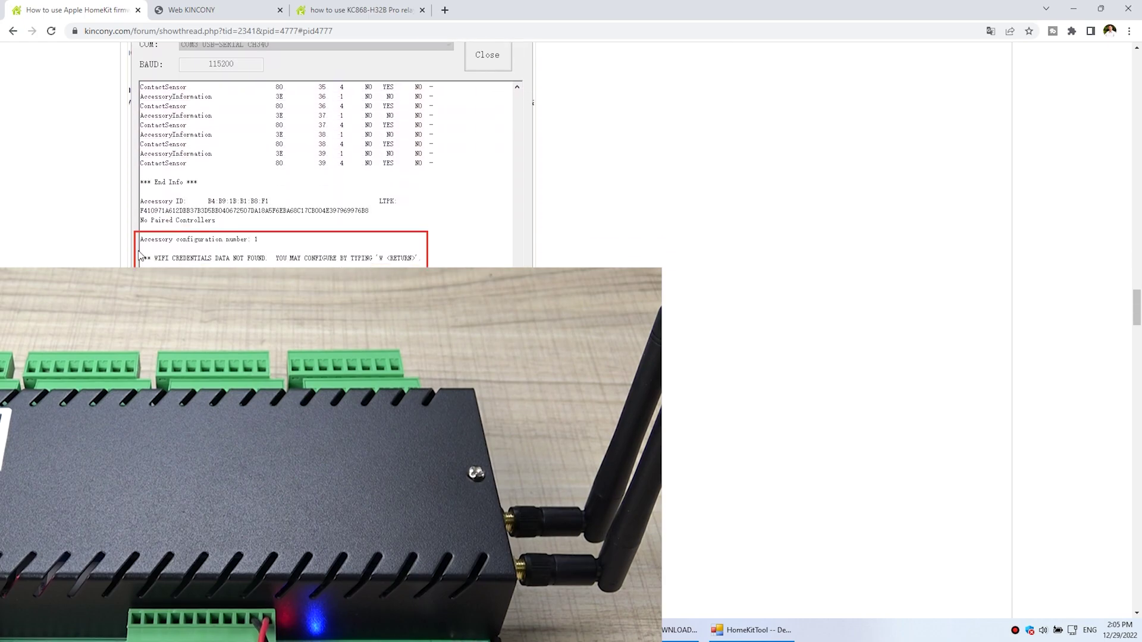
{"action": "scroll", "coordinate": [280, 255], "scroll_direction": "down", "scroll_amount": 1}
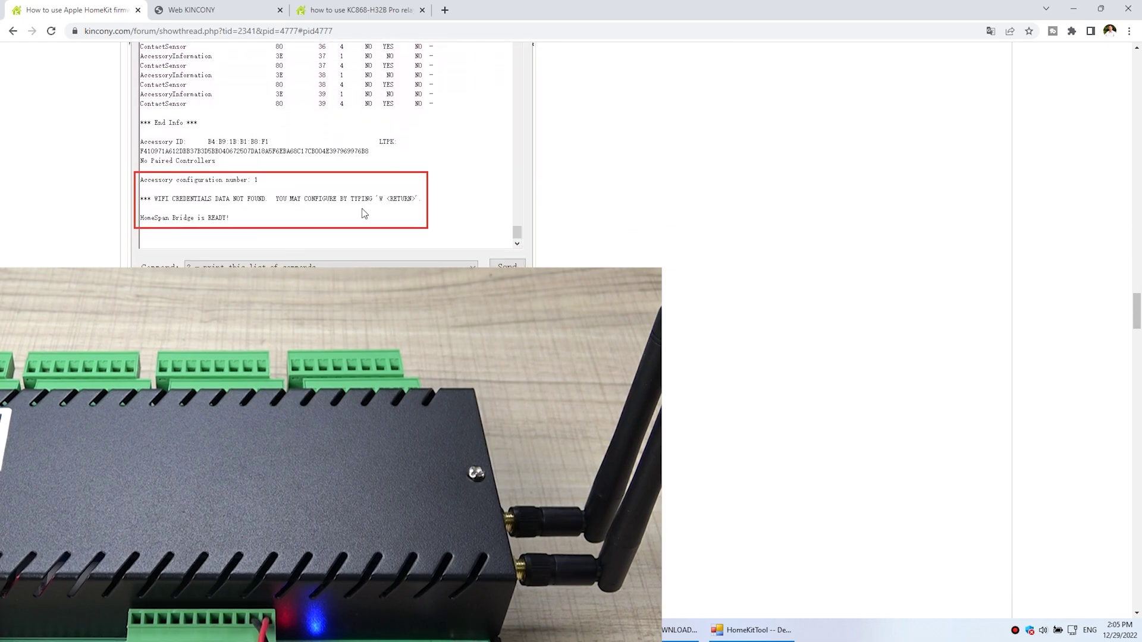
{"action": "scroll", "coordinate": [370, 212], "scroll_direction": "down", "scroll_amount": 1}
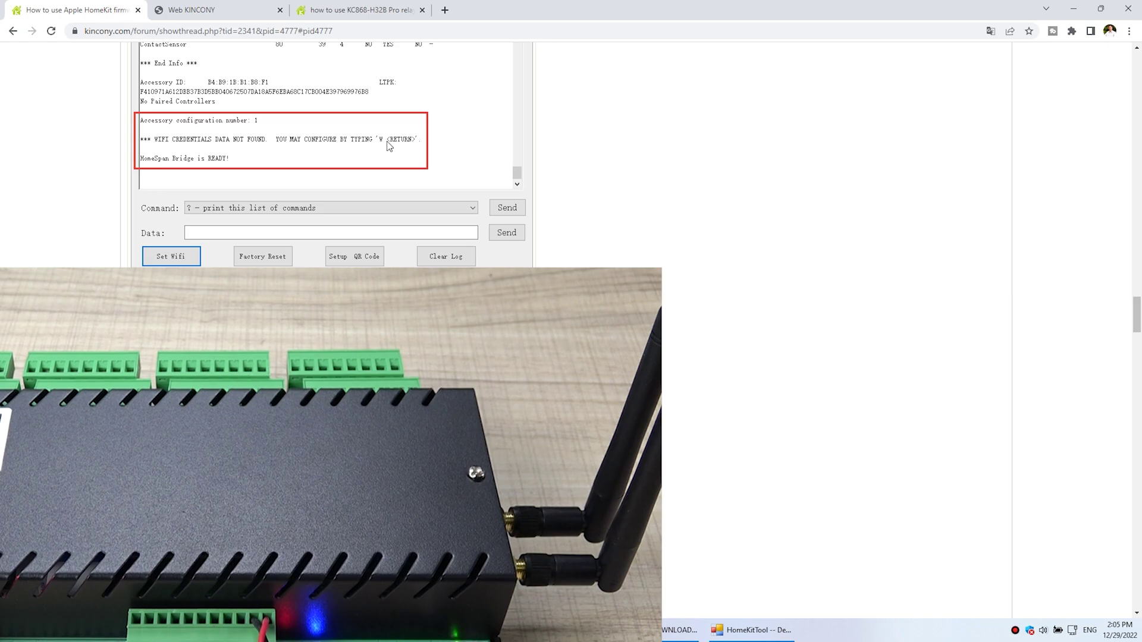
Restore HomeKitTool over the forum and highlight the log line about scanning for networks.
{"action": "left_click", "coordinate": [751, 627]}
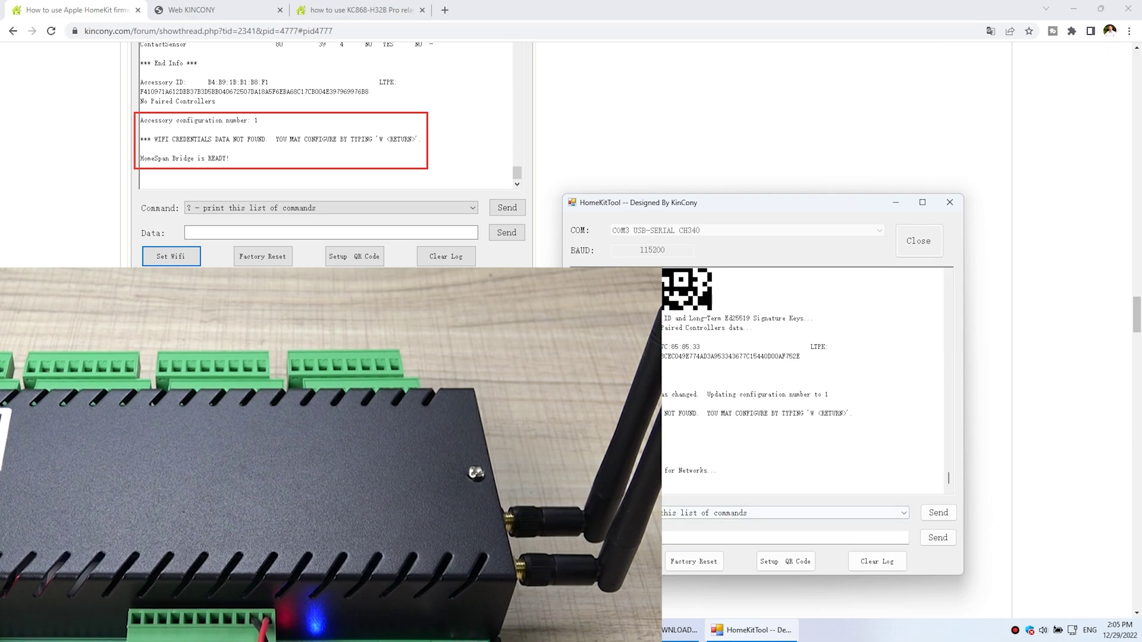
{"action": "left_click_drag", "start_coordinate": [662, 471], "coordinate": [705, 471]}
{"action": "left_click", "coordinate": [715, 468]}
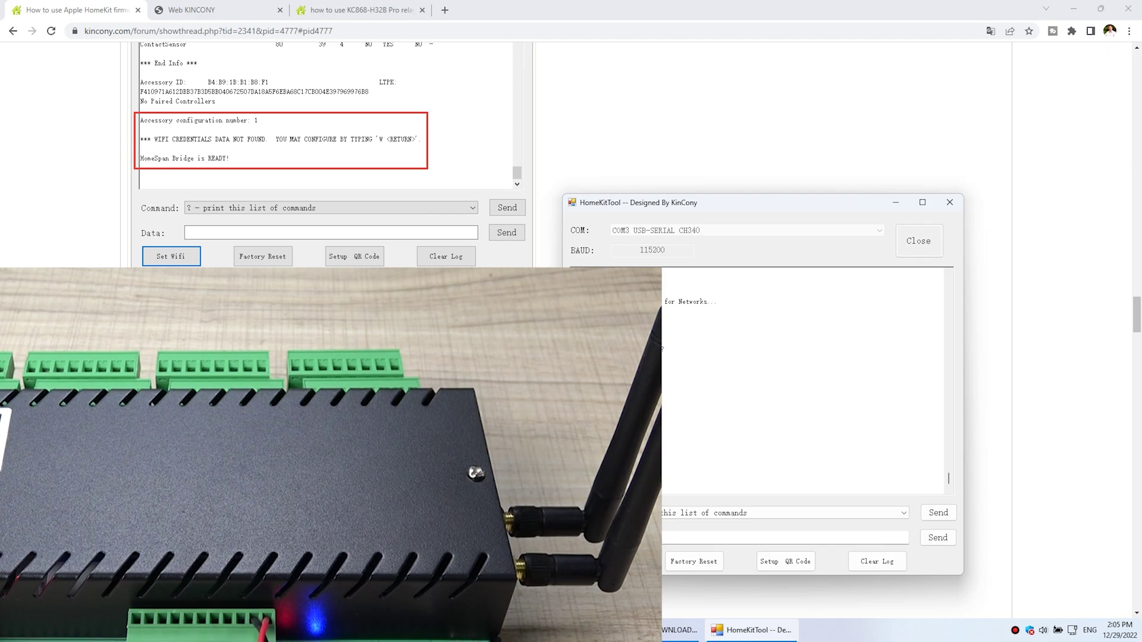
Send 2 to the board to pick the KinCony Wi-Fi network.
{"action": "left_click", "coordinate": [762, 537]}
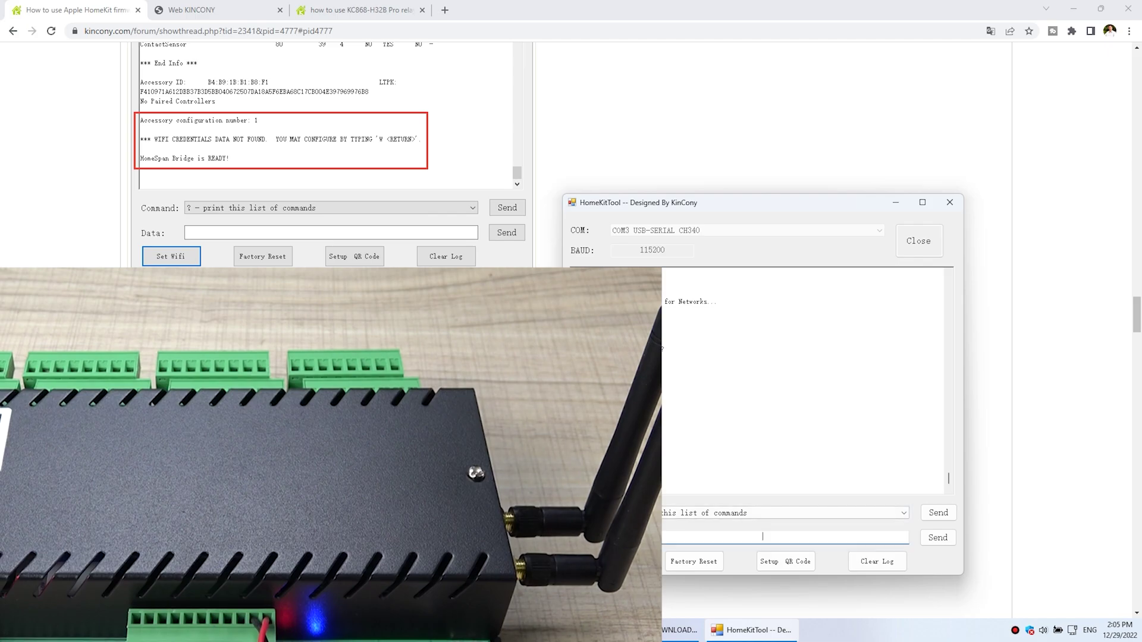
{"action": "type", "text": "2"}
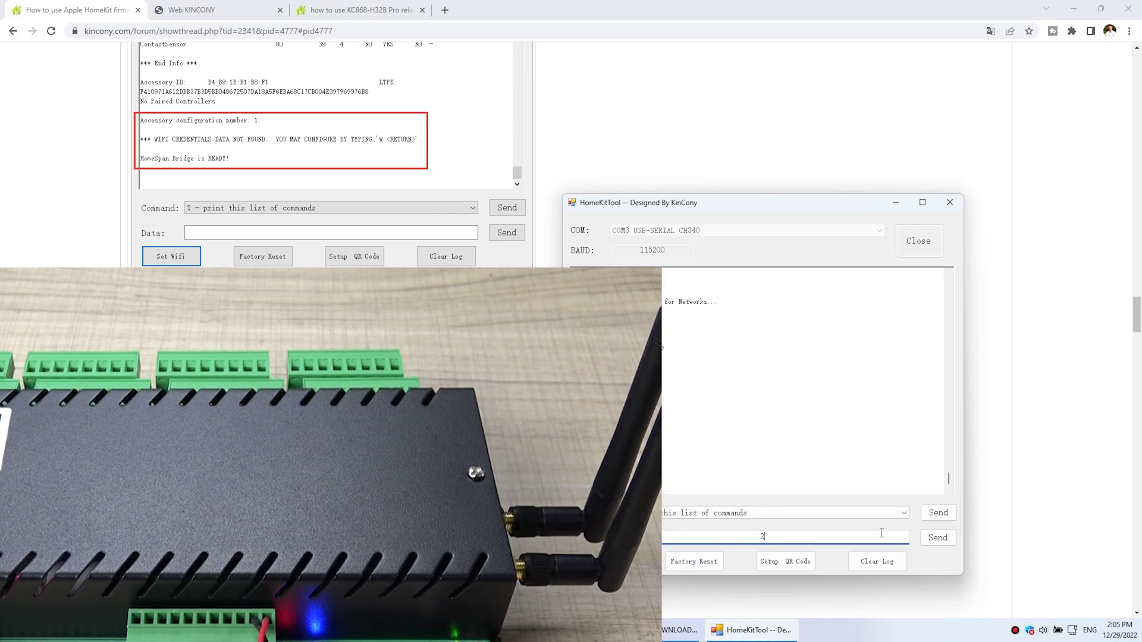
{"action": "left_click", "coordinate": [941, 537]}
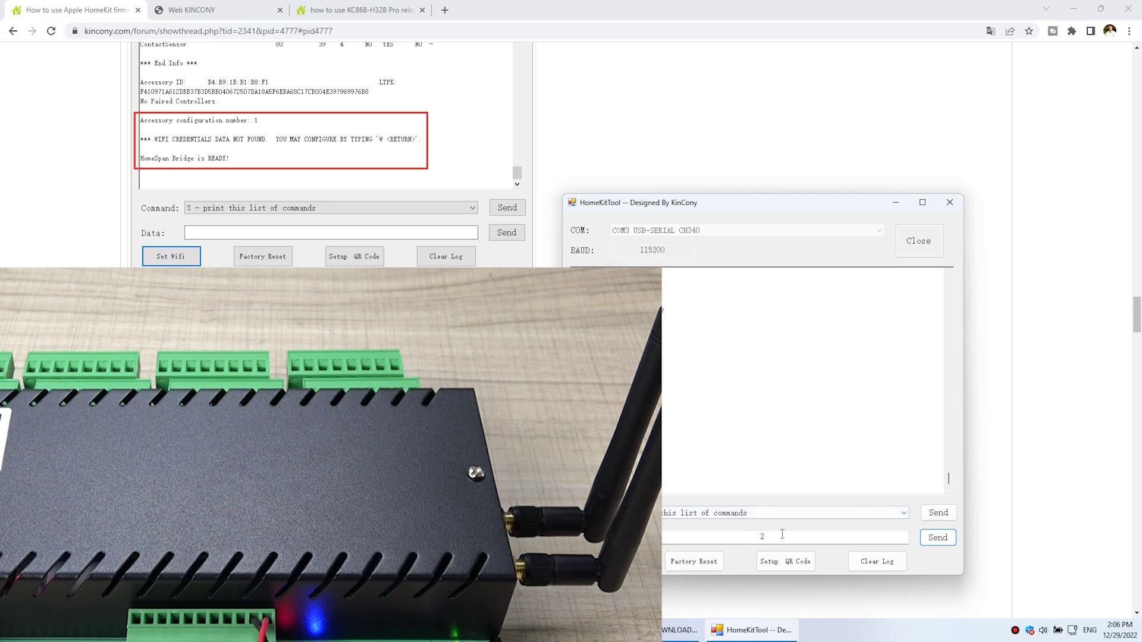
Replace the data with the Wi-Fi password and send it so the board restarts.
{"action": "double_click", "coordinate": [662, 535]}
{"action": "type", "text": "a"}
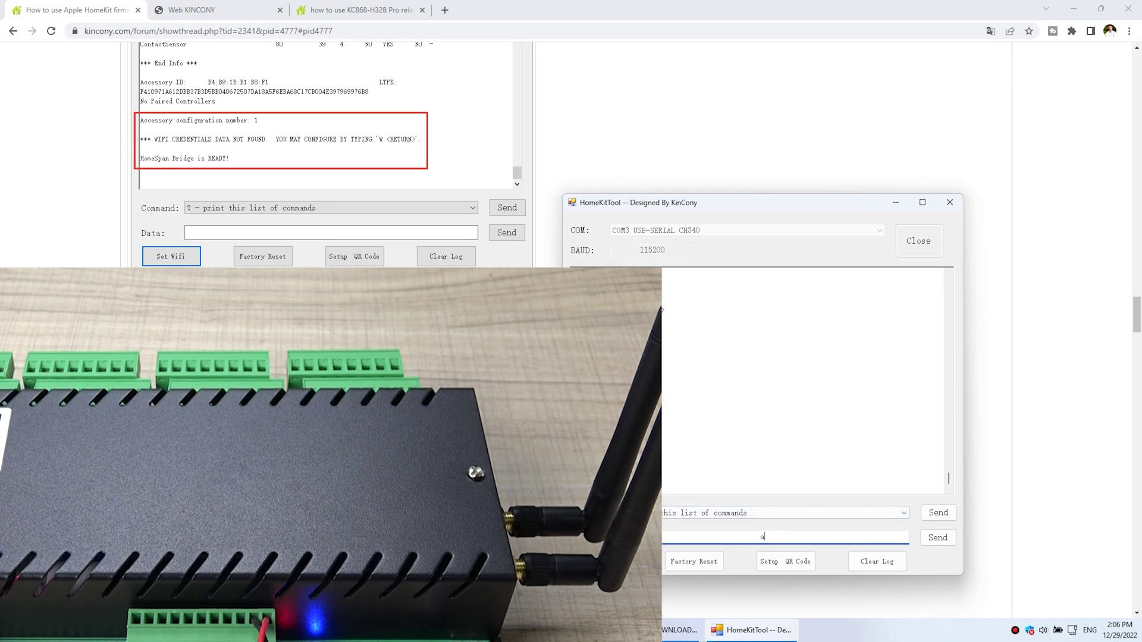
{"action": "type", "text": "12345678"}
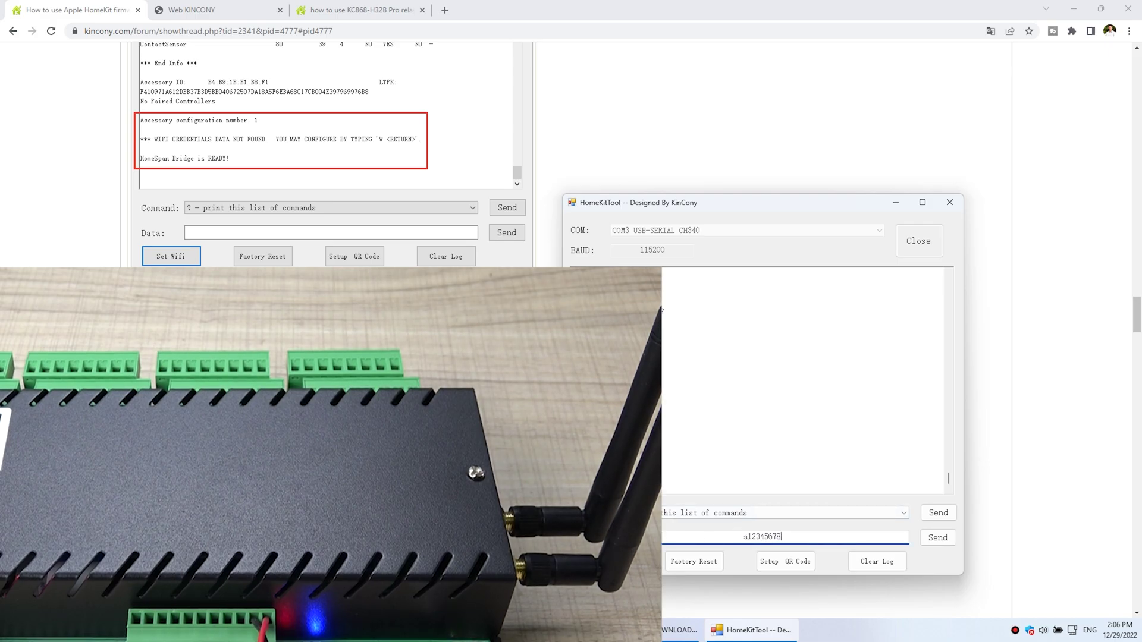
{"action": "left_click", "coordinate": [938, 537]}
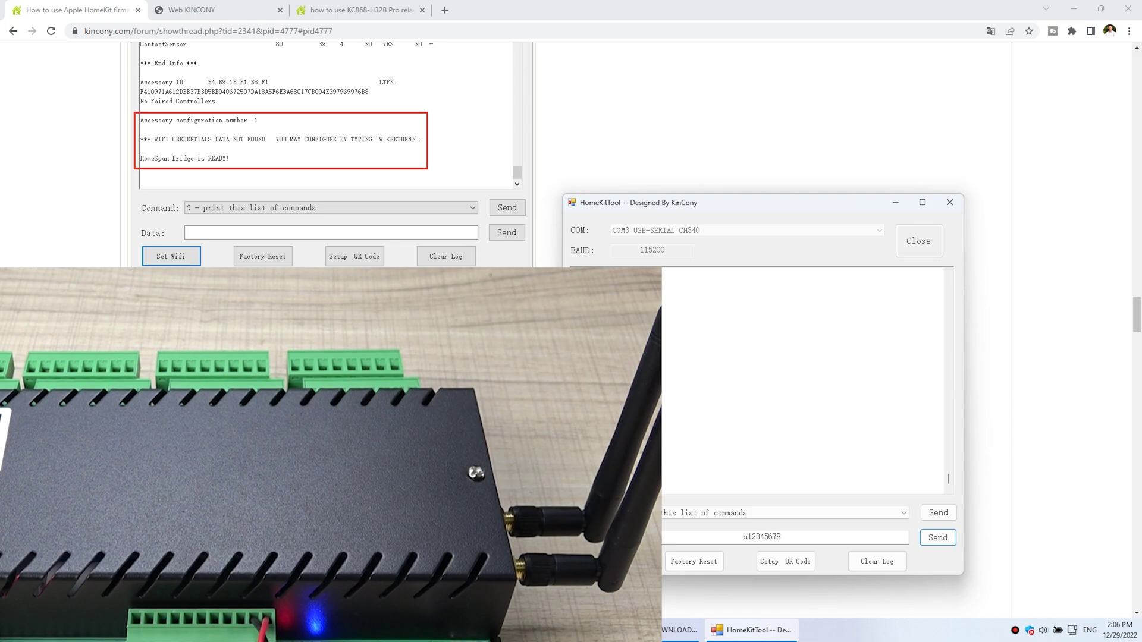
{"action": "scroll", "coordinate": [331, 154], "scroll_direction": "down", "scroll_amount": 5}
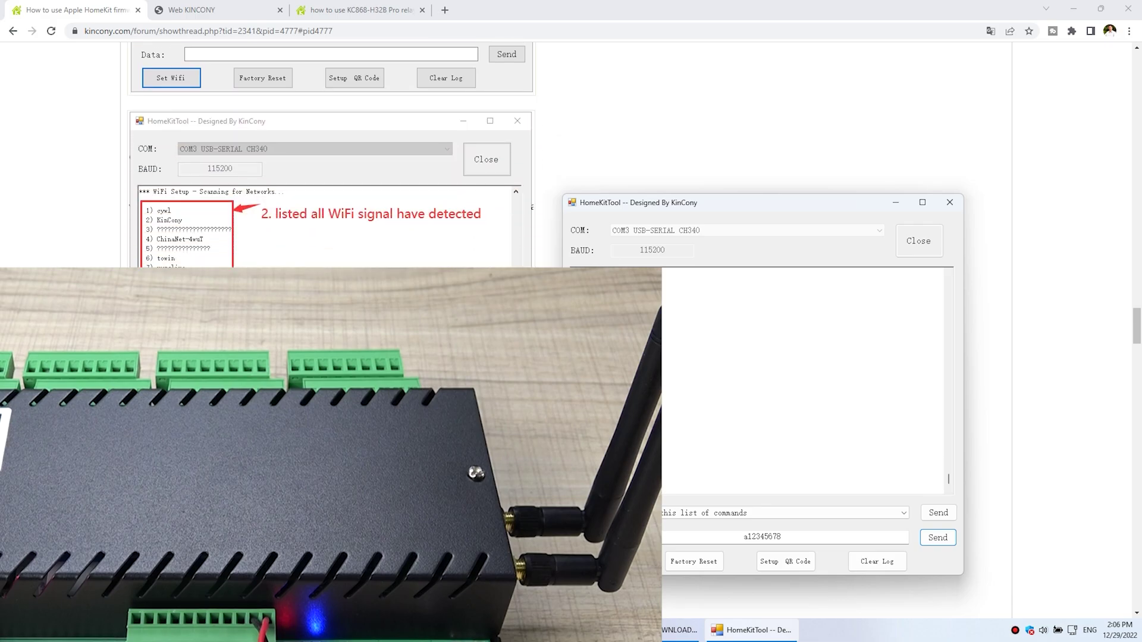
Highlight the 'PLEASE PAIR WITH HOMEKIT' message in the HomeKitTool log.
{"action": "scroll", "coordinate": [330, 154], "scroll_direction": "down", "scroll_amount": 3}
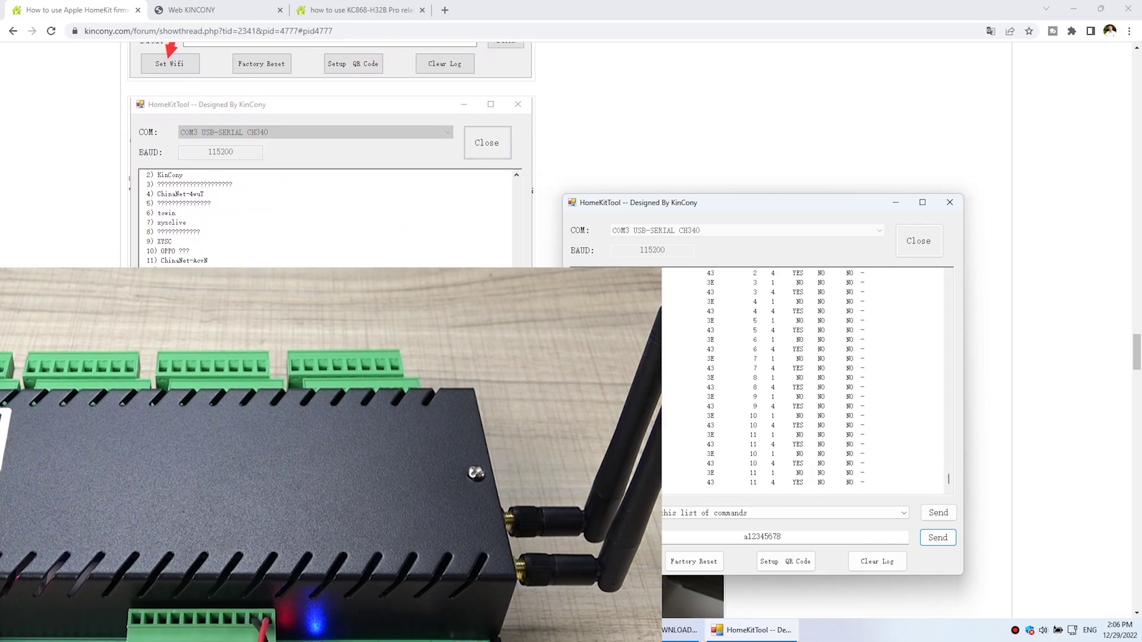
{"action": "scroll", "coordinate": [330, 155], "scroll_direction": "down", "scroll_amount": 5}
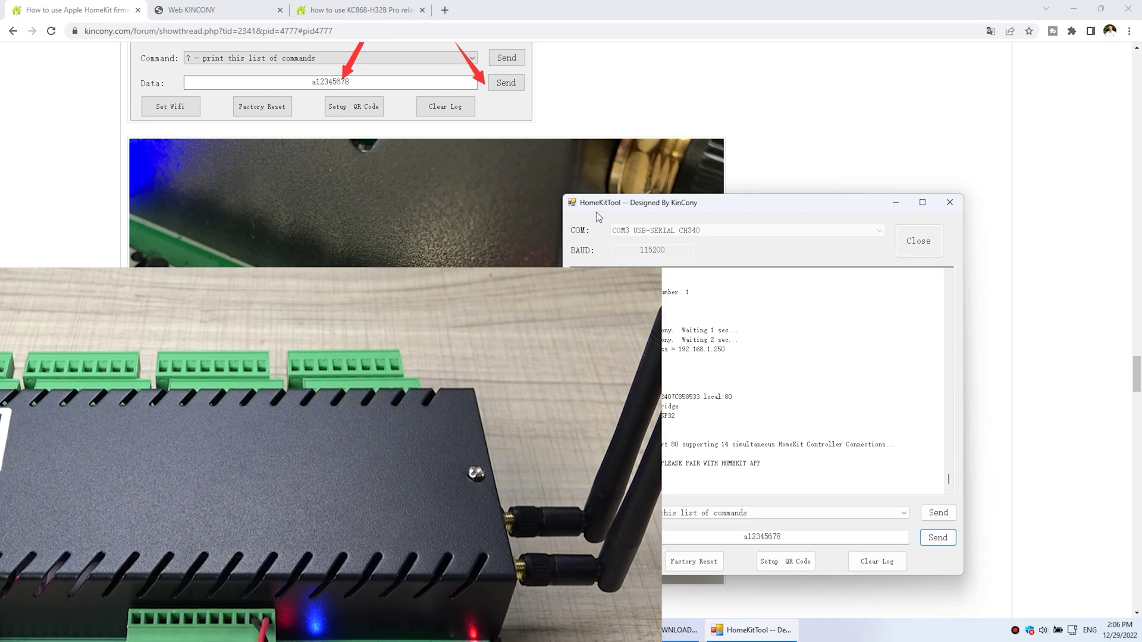
{"action": "left_click_drag", "start_coordinate": [776, 468], "coordinate": [654, 464]}
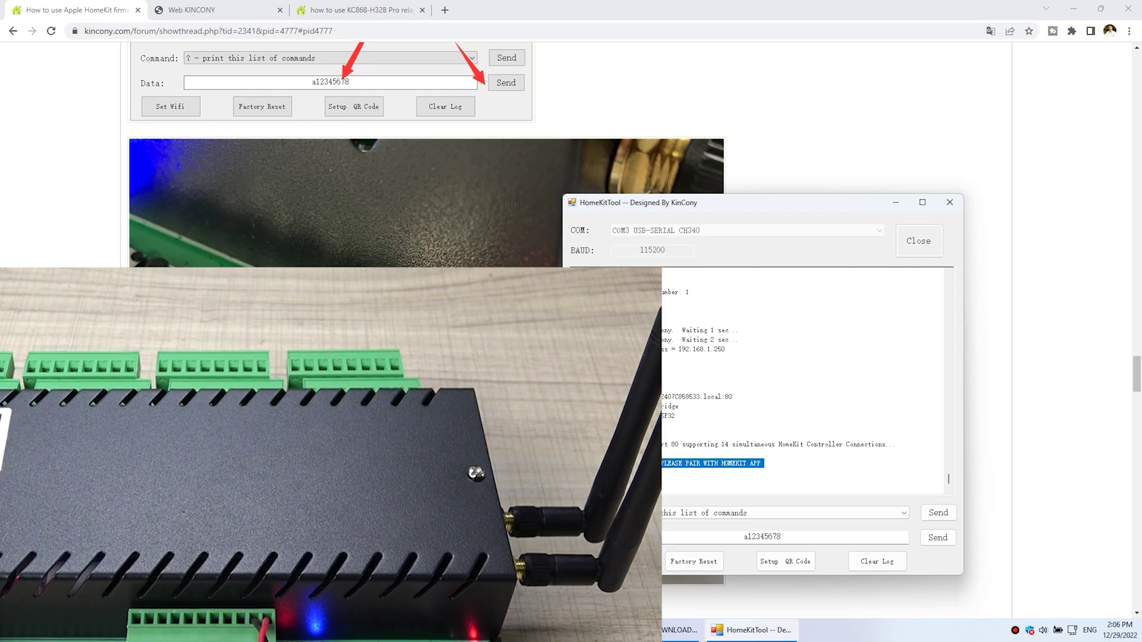
{"action": "left_click", "coordinate": [654, 465]}
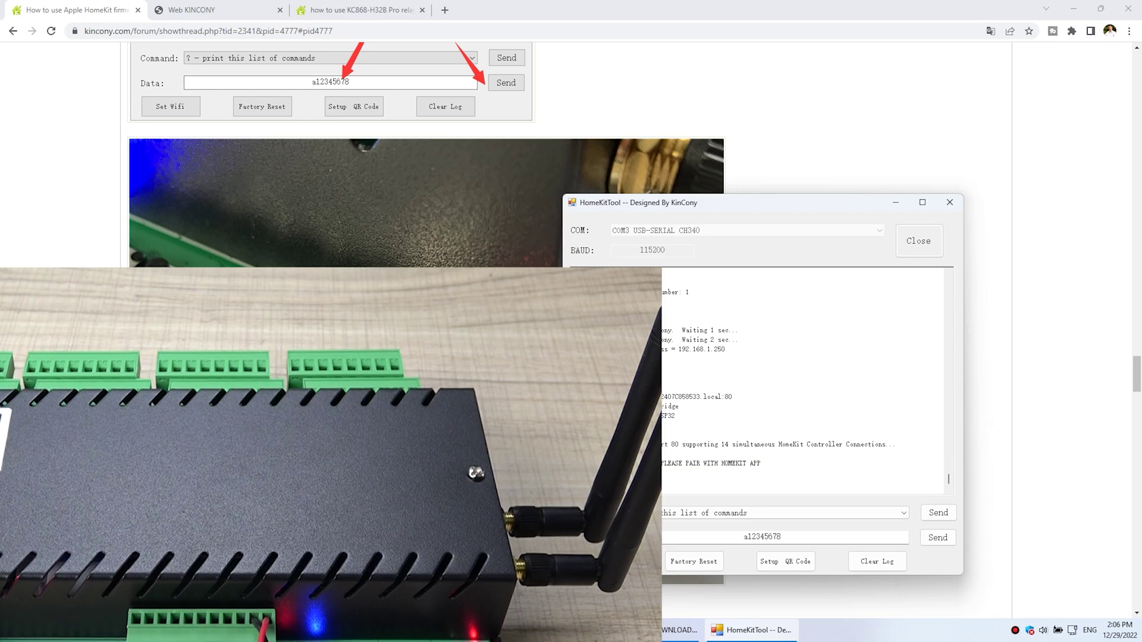
{"action": "left_click_drag", "start_coordinate": [668, 465], "coordinate": [749, 467]}
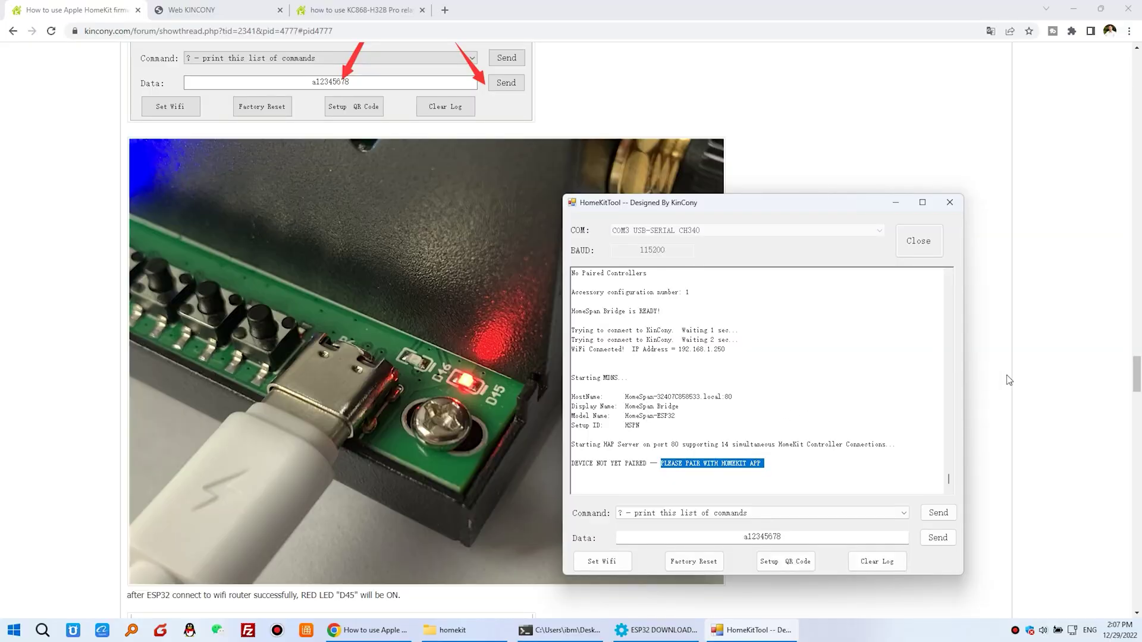
Scroll the forum to step 5 on pairing with Apple HomeKit and bring Chrome to front.
{"action": "scroll", "coordinate": [1009, 380], "scroll_direction": "down", "scroll_amount": 6}
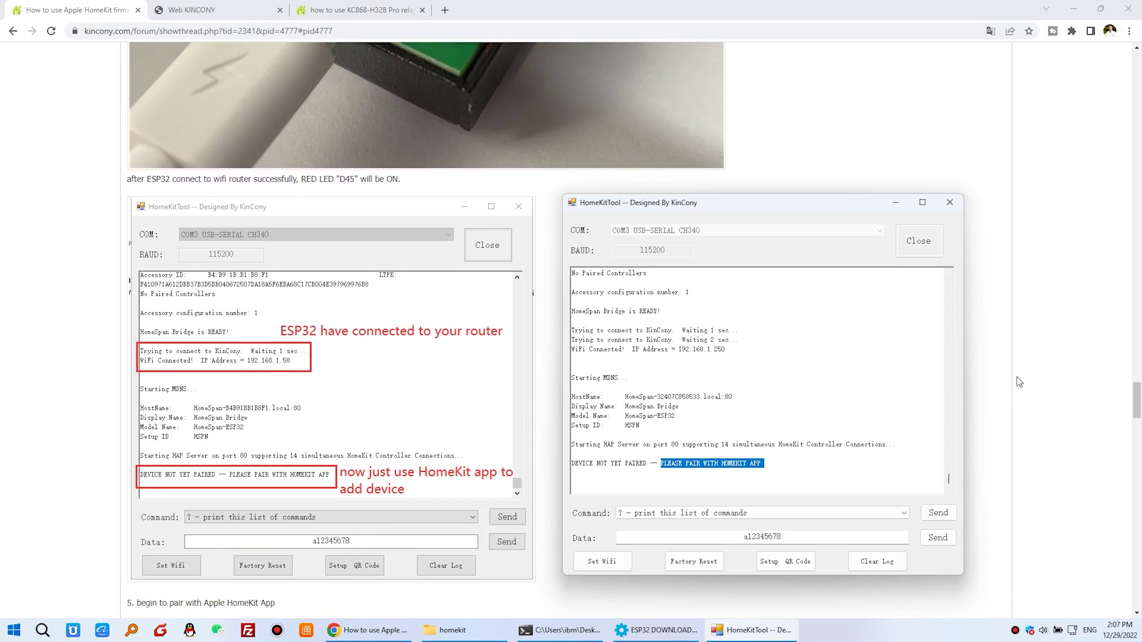
{"action": "scroll", "coordinate": [1018, 382], "scroll_direction": "down", "scroll_amount": 8}
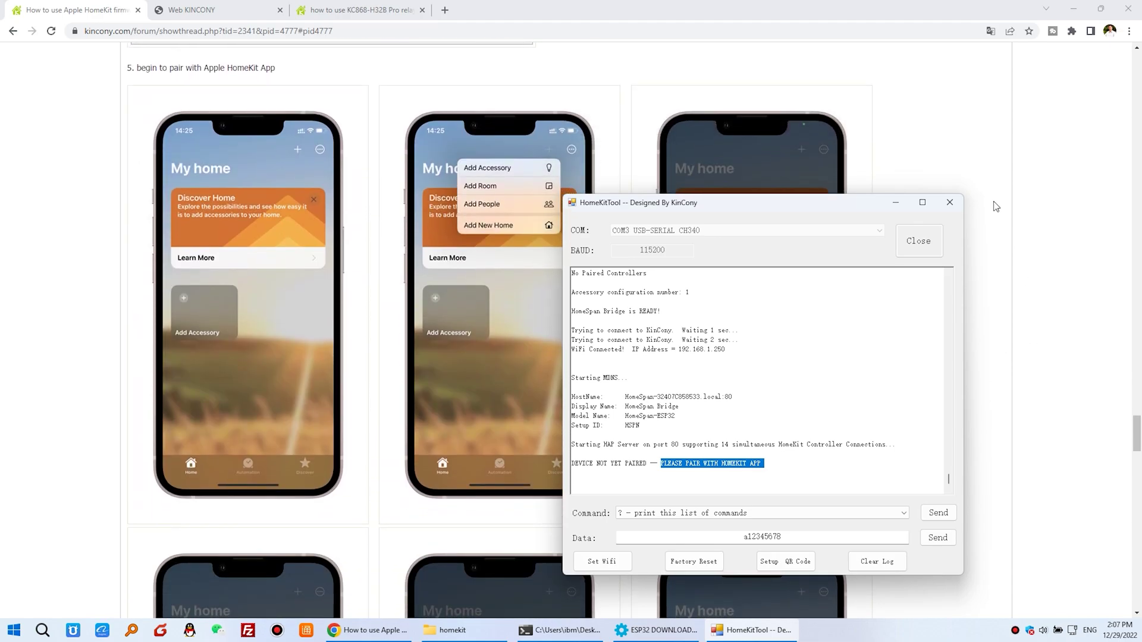
{"action": "left_click", "coordinate": [995, 206]}
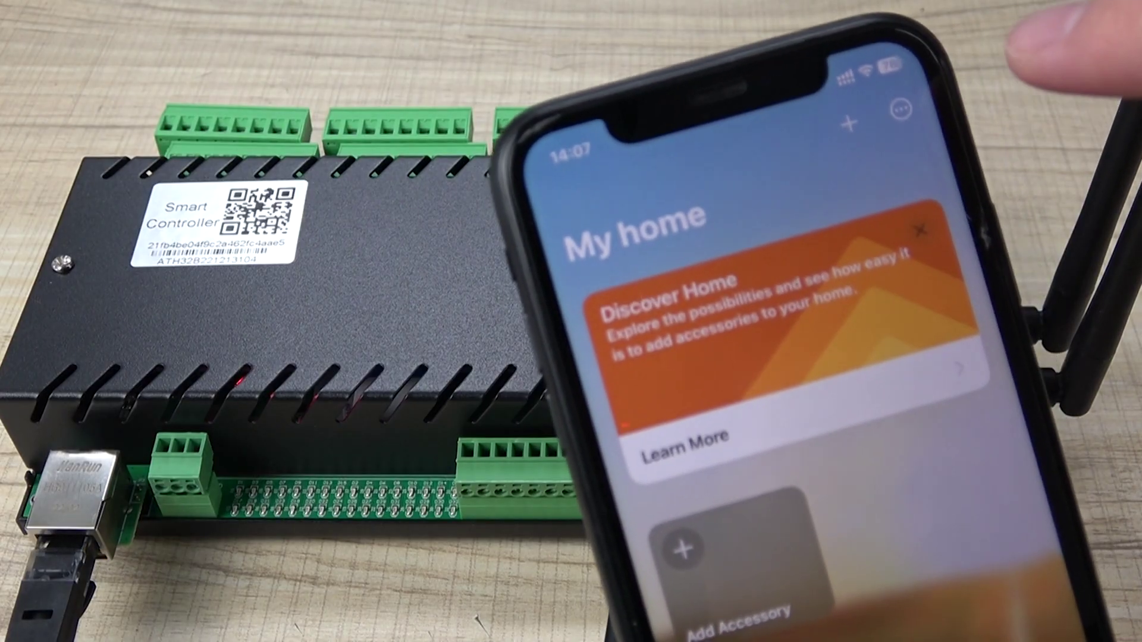
Open the Home app's add options to start adding the HomeSpan Bridge accessory.
{"action": "left_click", "coordinate": [863, 122]}
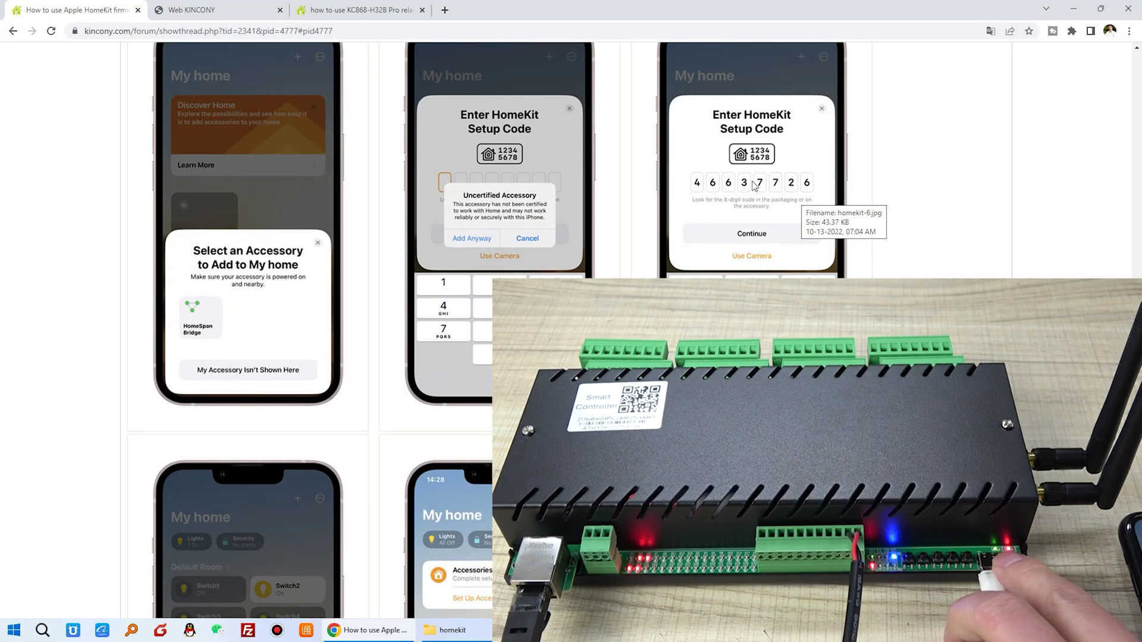
Scroll the forum post past the HomeKit screenshots to the green LED D46 photo.
{"action": "scroll", "coordinate": [800, 203], "scroll_direction": "up", "scroll_amount": 7}
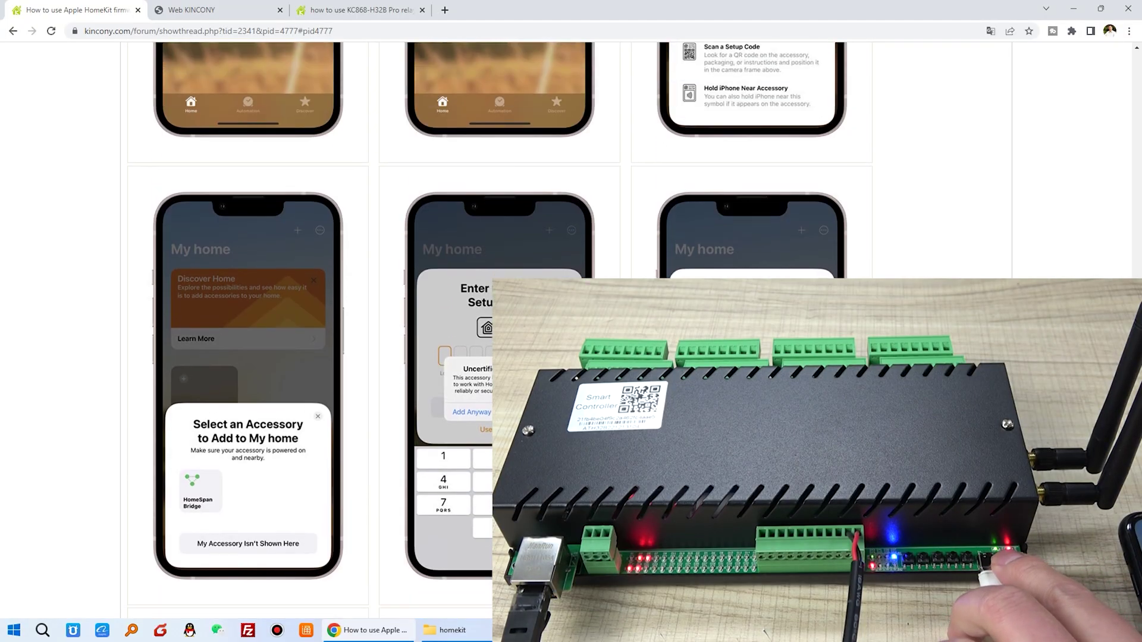
{"action": "scroll", "coordinate": [426, 330], "scroll_direction": "up", "scroll_amount": 16}
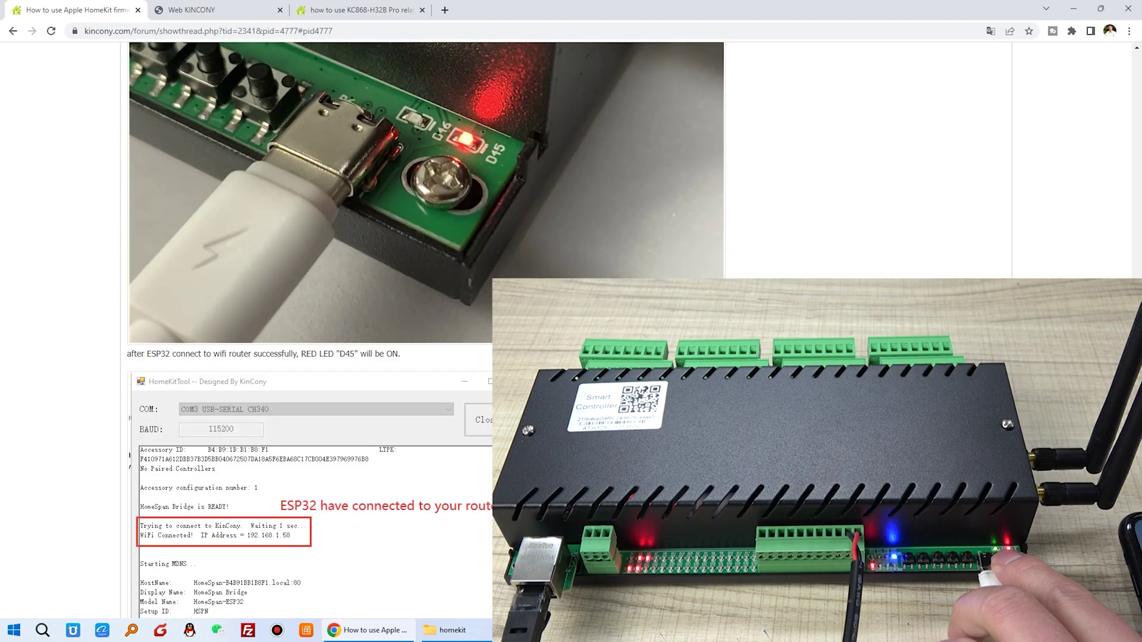
{"action": "scroll", "coordinate": [427, 330], "scroll_direction": "up", "scroll_amount": 1}
{"action": "scroll", "coordinate": [426, 330], "scroll_direction": "down", "scroll_amount": 20}
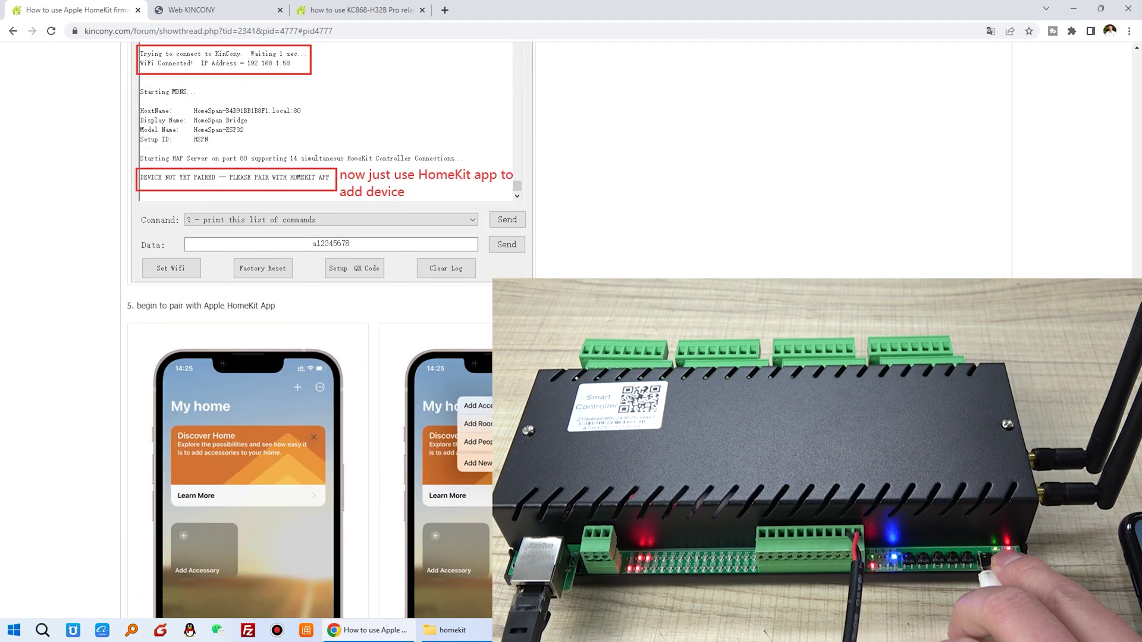
{"action": "scroll", "coordinate": [427, 330], "scroll_direction": "down", "scroll_amount": 3}
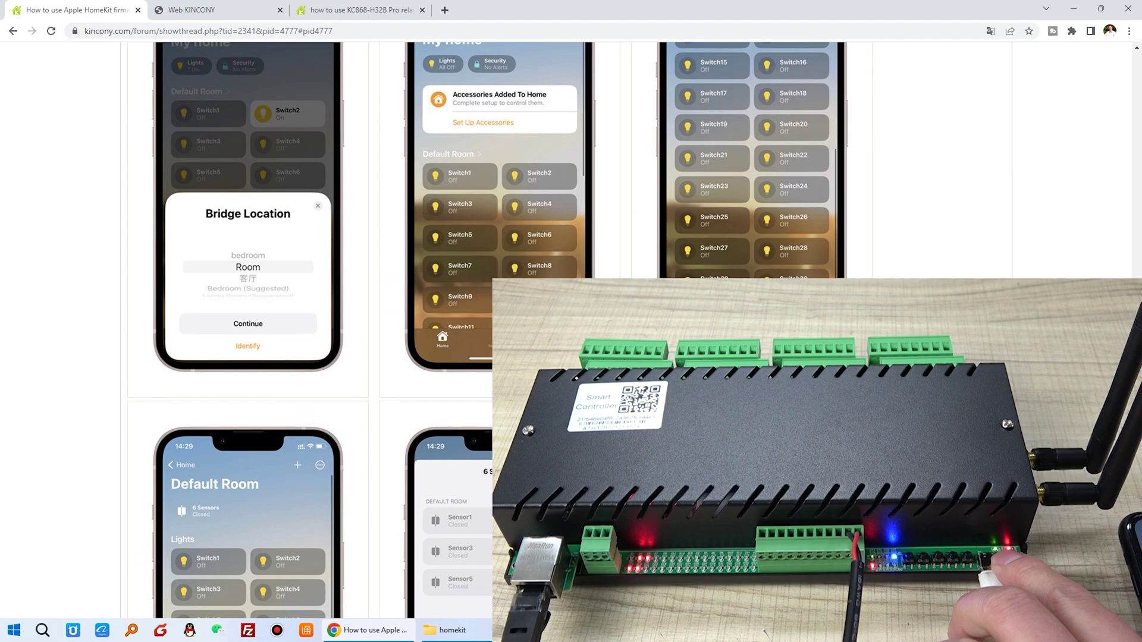
{"action": "scroll", "coordinate": [382, 304], "scroll_direction": "down", "scroll_amount": 15}
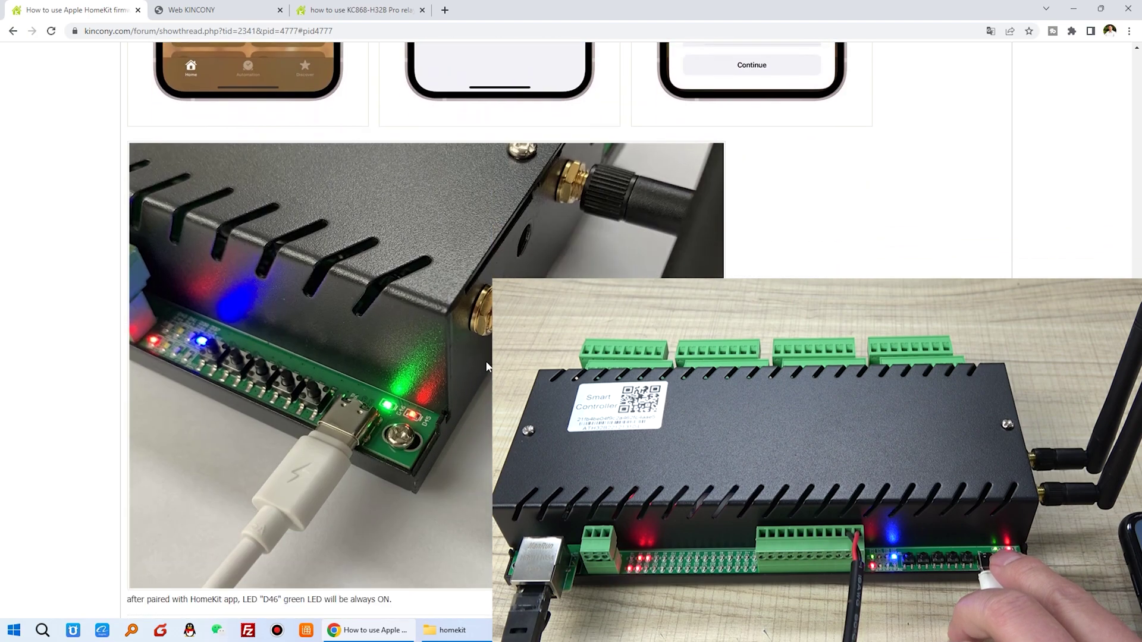